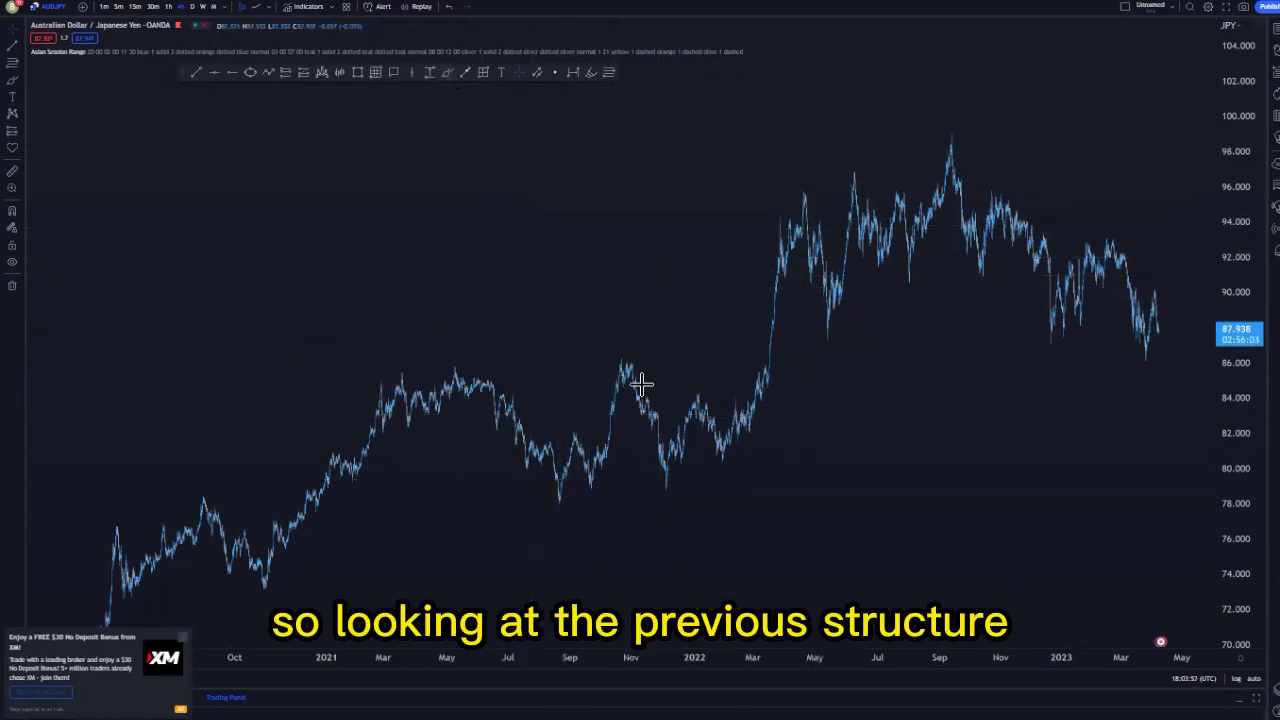
# Mark the higher highs and higher lows from November 2021 to September 2022 with freehand brush strokes
pyautogui.moveTo(612, 357); pyautogui.dragTo(638, 347)
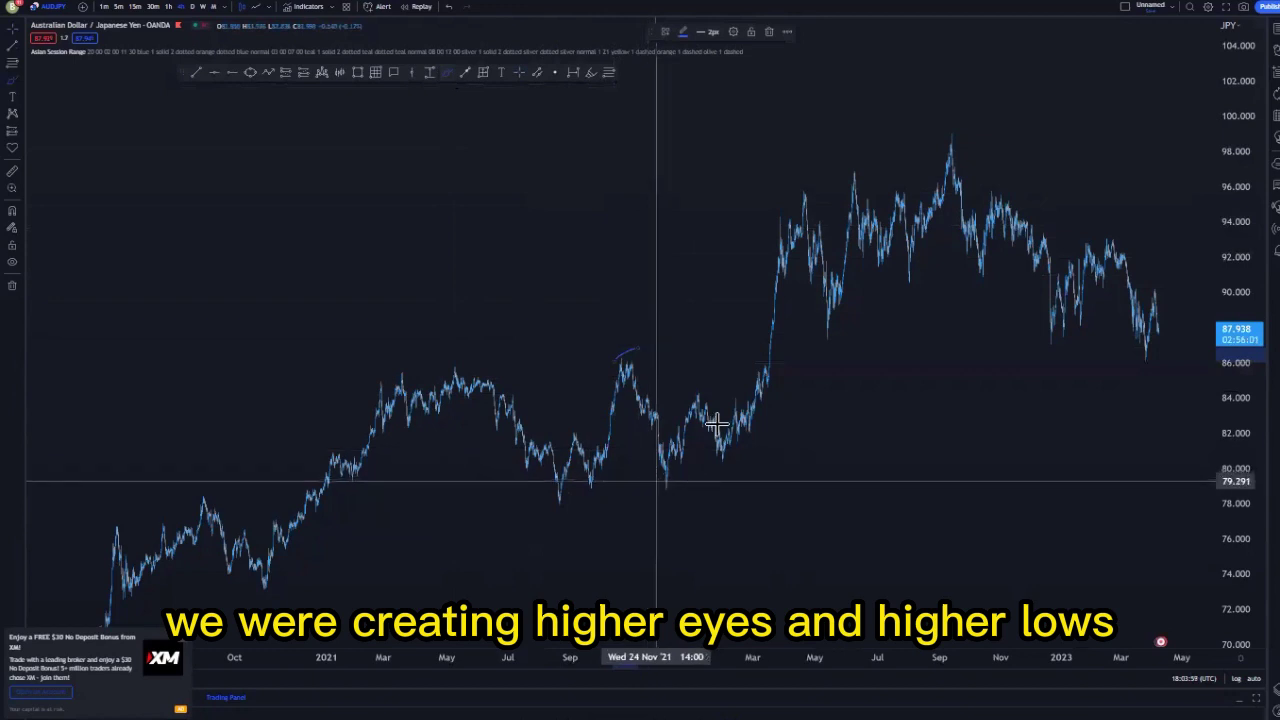
pyautogui.moveTo(660, 484); pyautogui.dragTo(703, 492)
pyautogui.moveTo(786, 196); pyautogui.dragTo(818, 187)
pyautogui.moveTo(815, 349); pyautogui.dragTo(848, 346)
pyautogui.moveTo(842, 174); pyautogui.dragTo(857, 166)
pyautogui.moveTo(911, 281); pyautogui.dragTo(957, 244)
pyautogui.moveTo(930, 131); pyautogui.dragTo(943, 123)
# Undo all the freehand brush strokes on the swing highs and lows
pyautogui.scroll(5, 866, 251)
pyautogui.scroll(1, 865, 251)
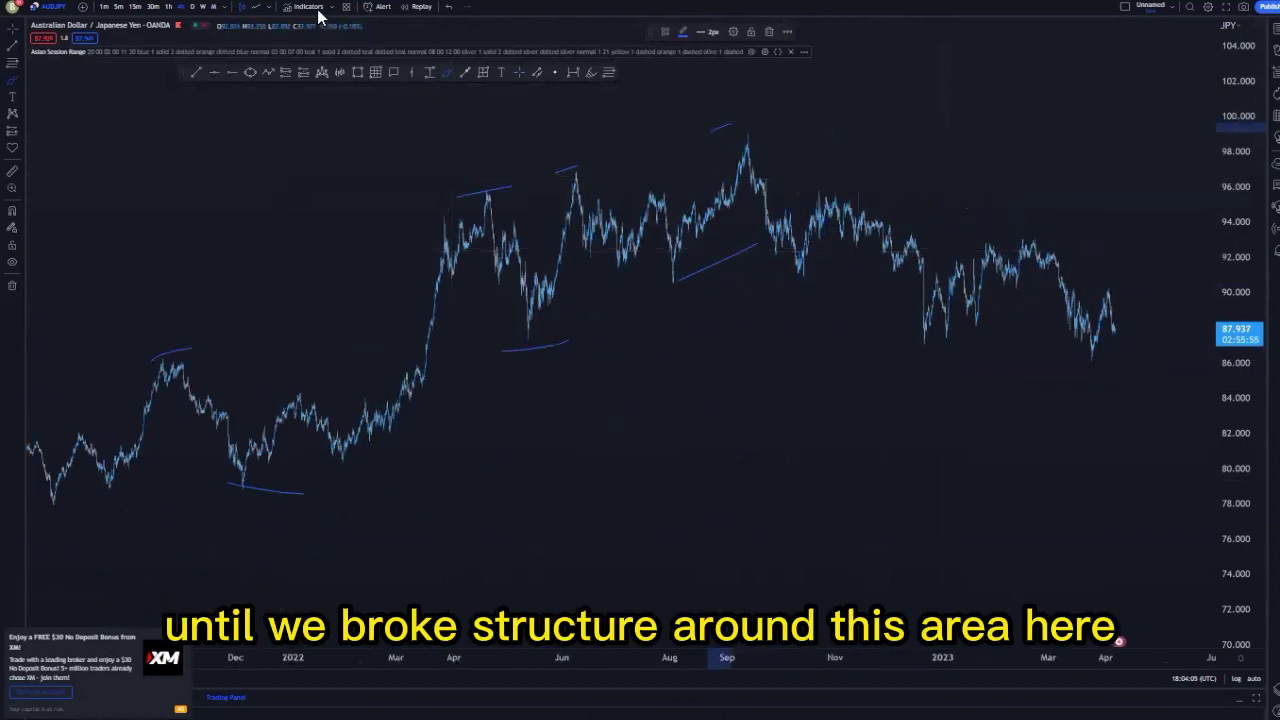
pyautogui.click(449, 7)
pyautogui.click(449, 7)
pyautogui.click(449, 7)
pyautogui.click(449, 7)
pyautogui.click(449, 7)
pyautogui.click(449, 7)
pyautogui.click(449, 7)
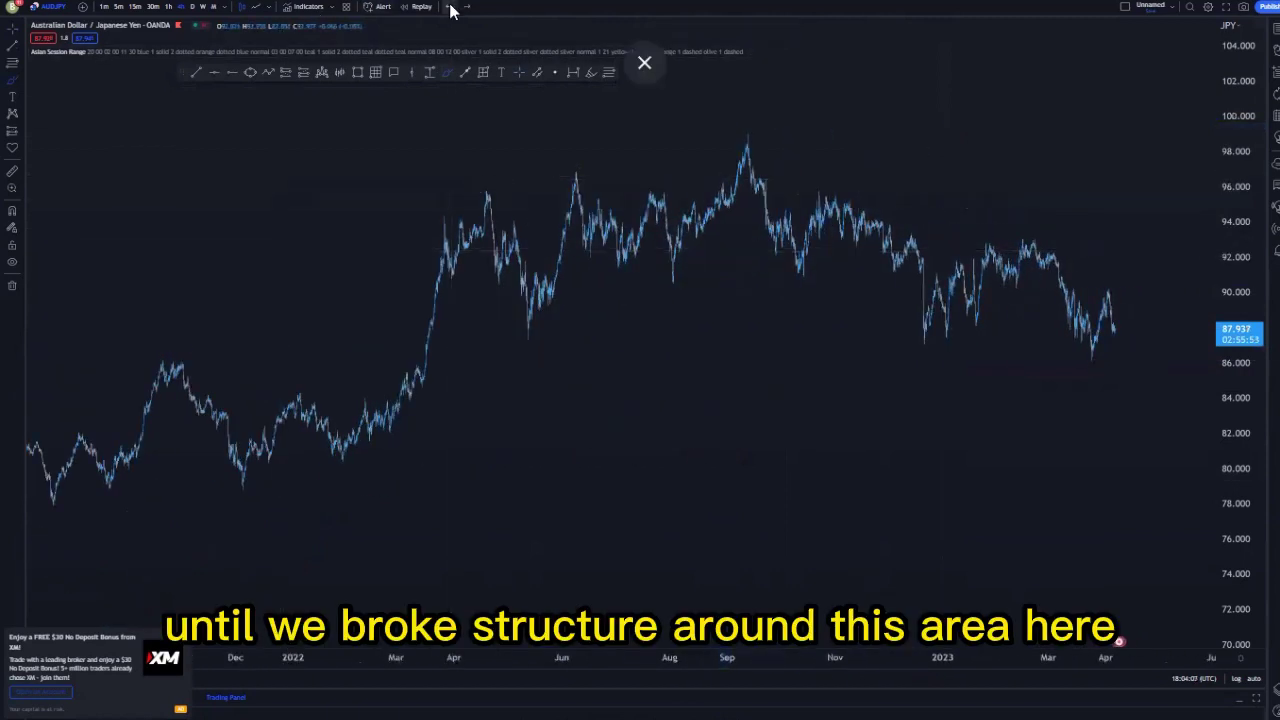
pyautogui.click(449, 7)
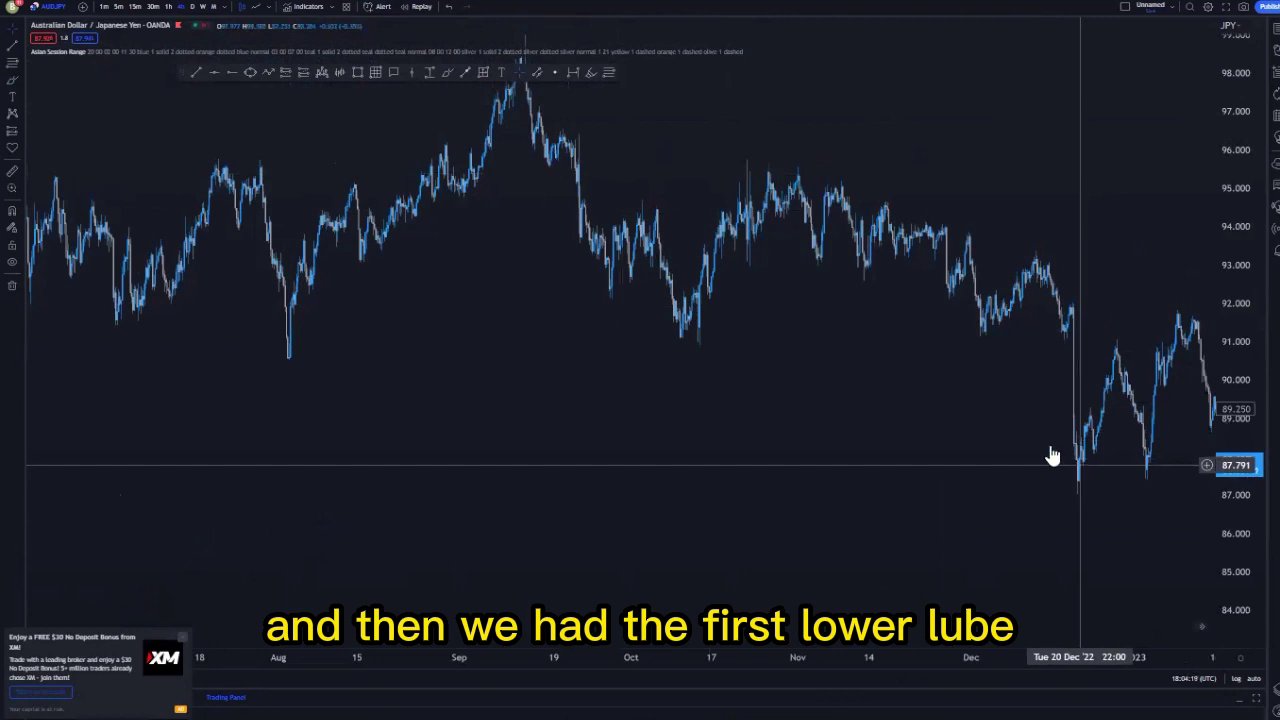
# Draw a horizontal arrow at 90.620 from the 2 August 2022 low to early December 2022
pyautogui.click(287, 357)
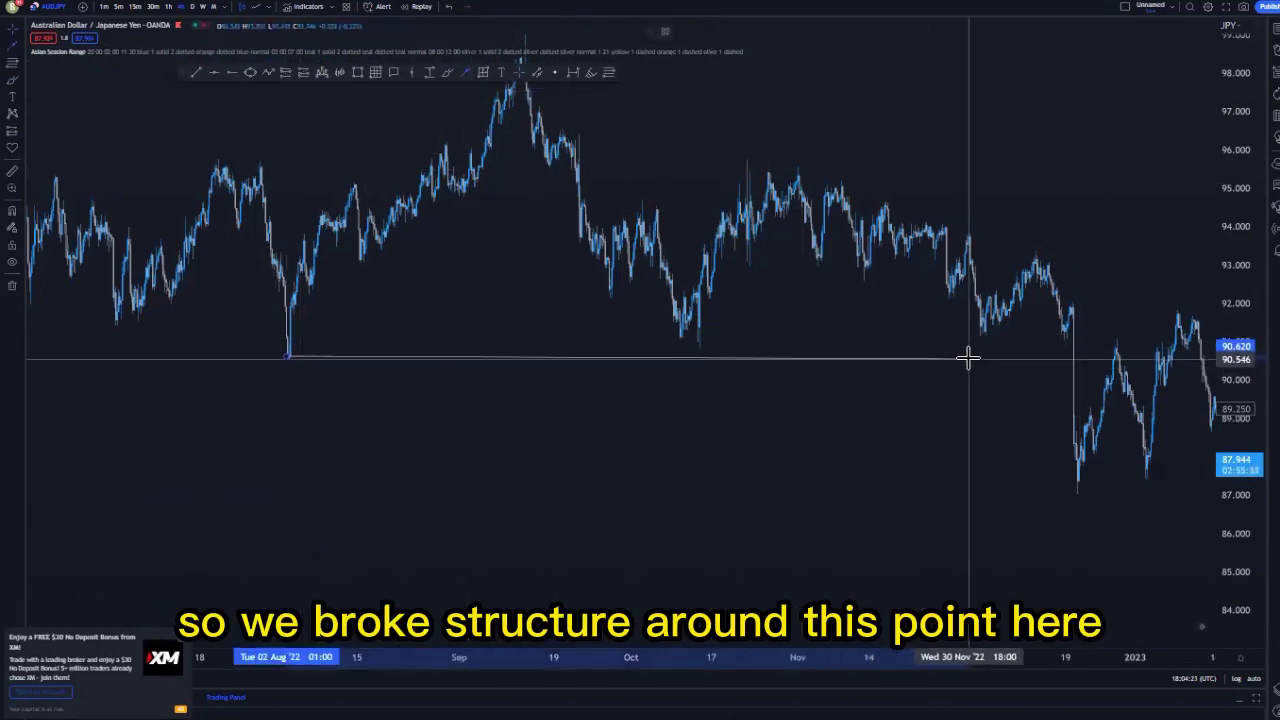
pyautogui.click(1006, 353)
# Draw a supply zone box from 14 December 2022 to 28 February 2023, spanning about 93.14 down to 92.55
pyautogui.moveTo(997, 403); pyautogui.dragTo(697, 437)
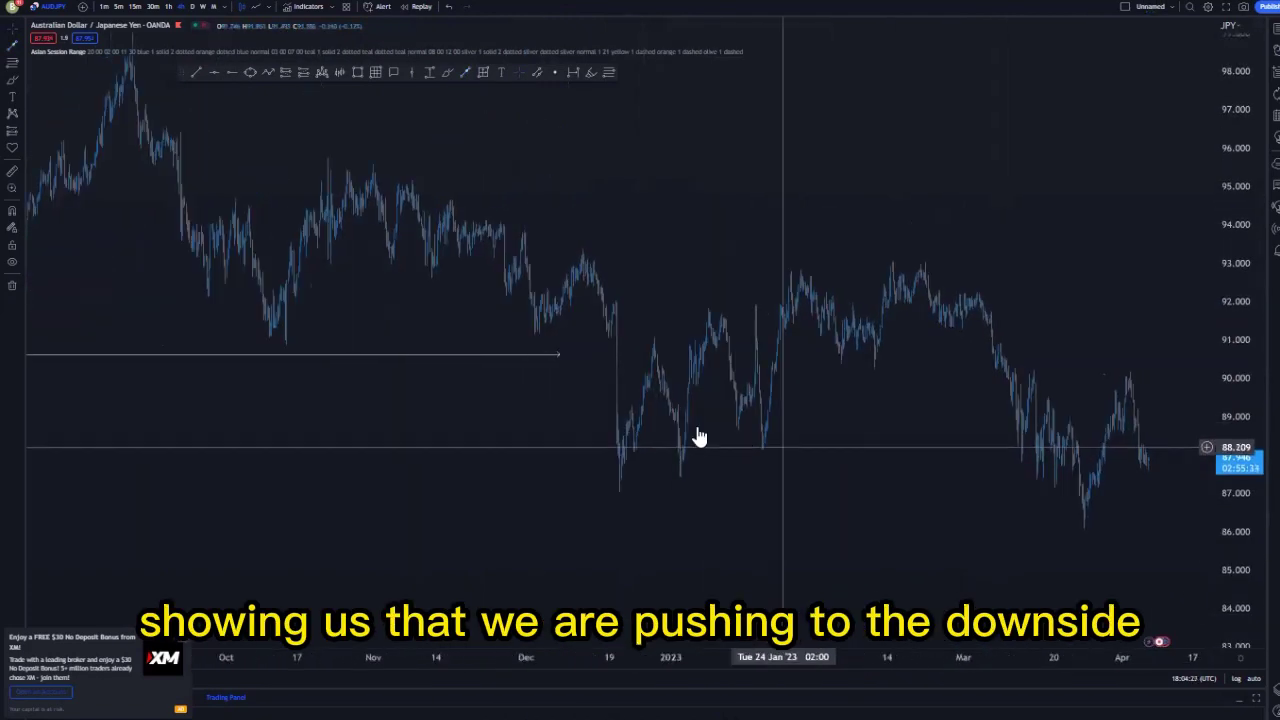
pyautogui.scroll(2, 1239, 541)
pyautogui.scroll(2, 1130, 550)
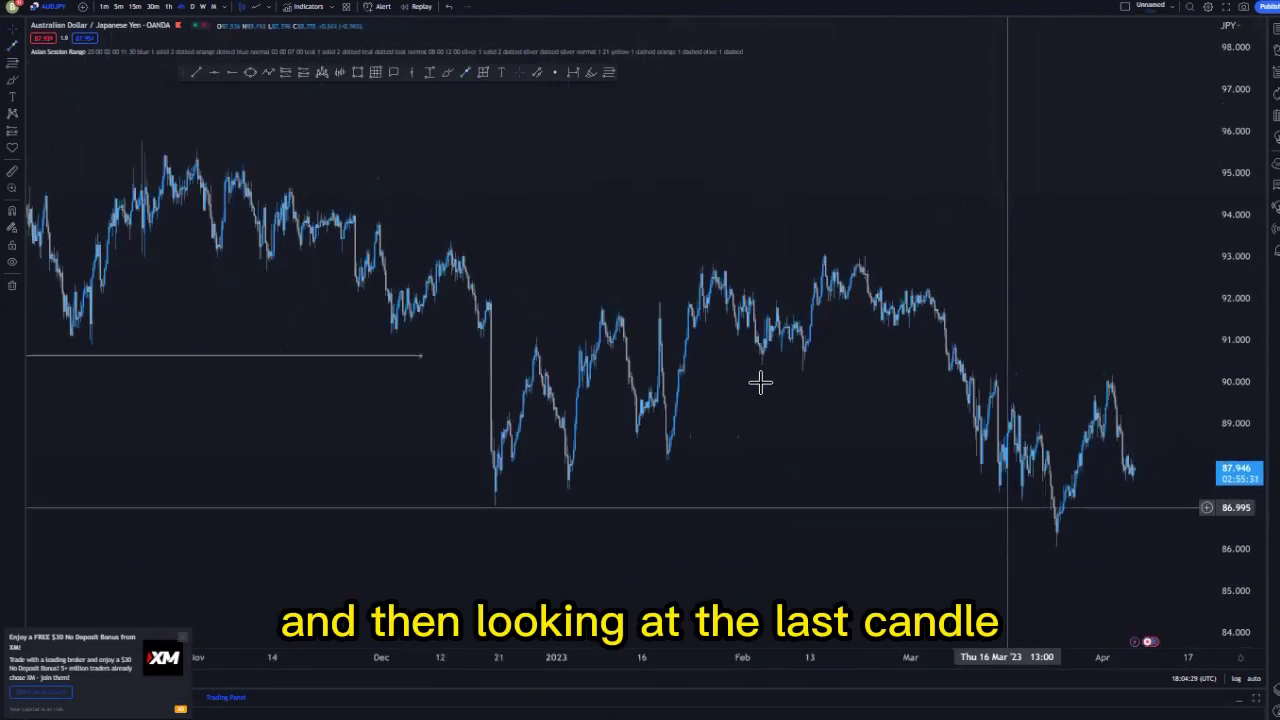
pyautogui.click(376, 72)
pyautogui.moveTo(465, 250); pyautogui.dragTo(903, 262)
pyautogui.click(904, 262)
pyautogui.click(500, 272)
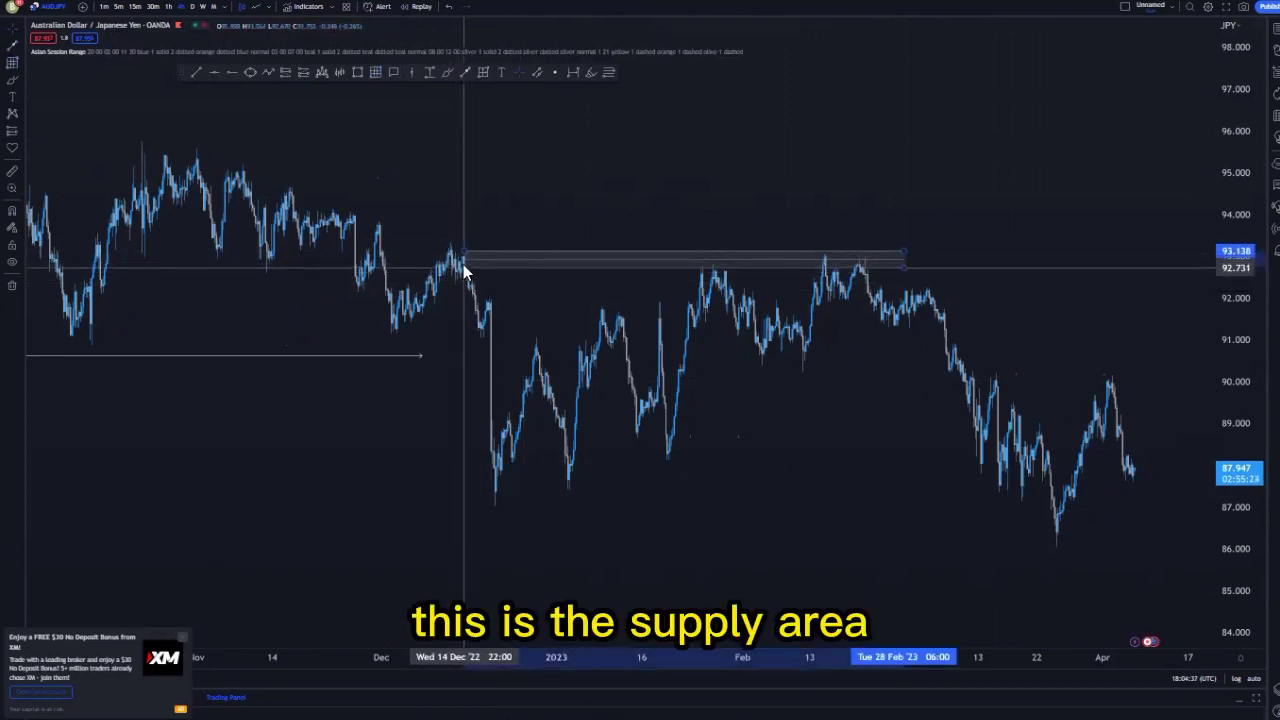
pyautogui.click(469, 283)
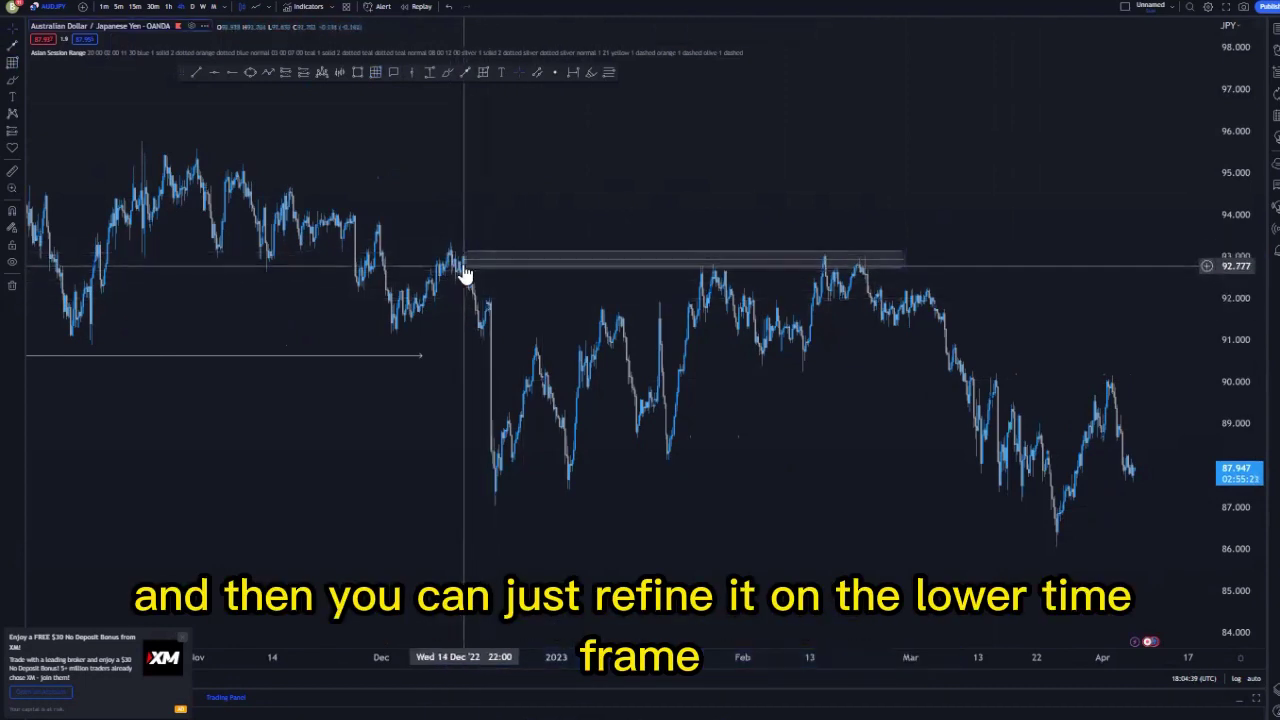
# Draw a horizontal arrow at 87.108 from the 20 December 2022 low to mid-March 2023 and apply the BOS BOTTOM template
pyautogui.moveTo(740, 392); pyautogui.dragTo(594, 320)
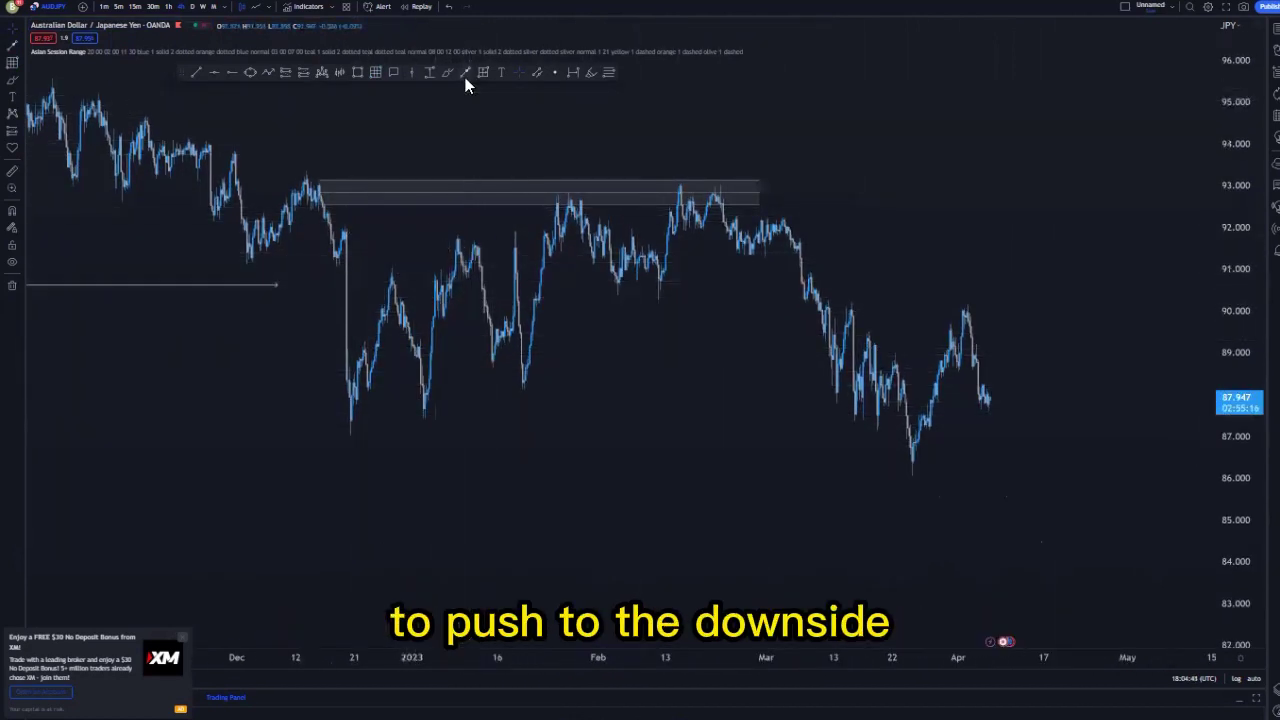
pyautogui.click(380, 430)
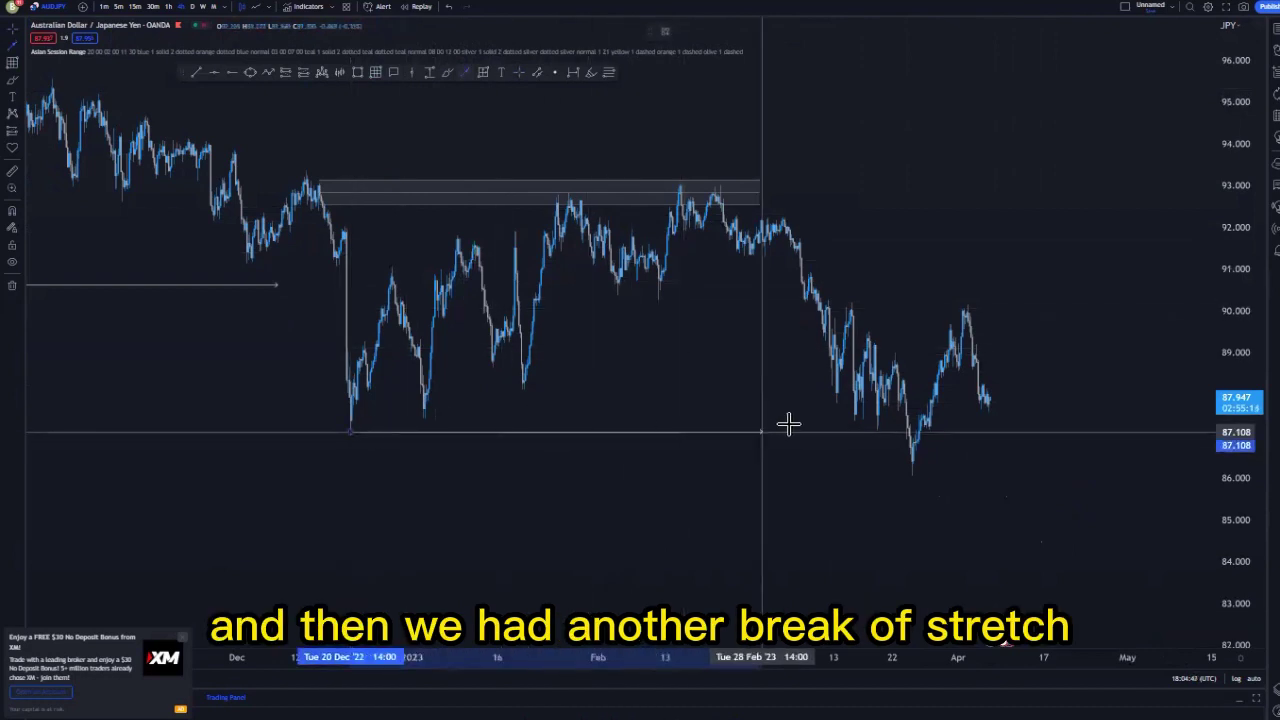
pyautogui.click(848, 430)
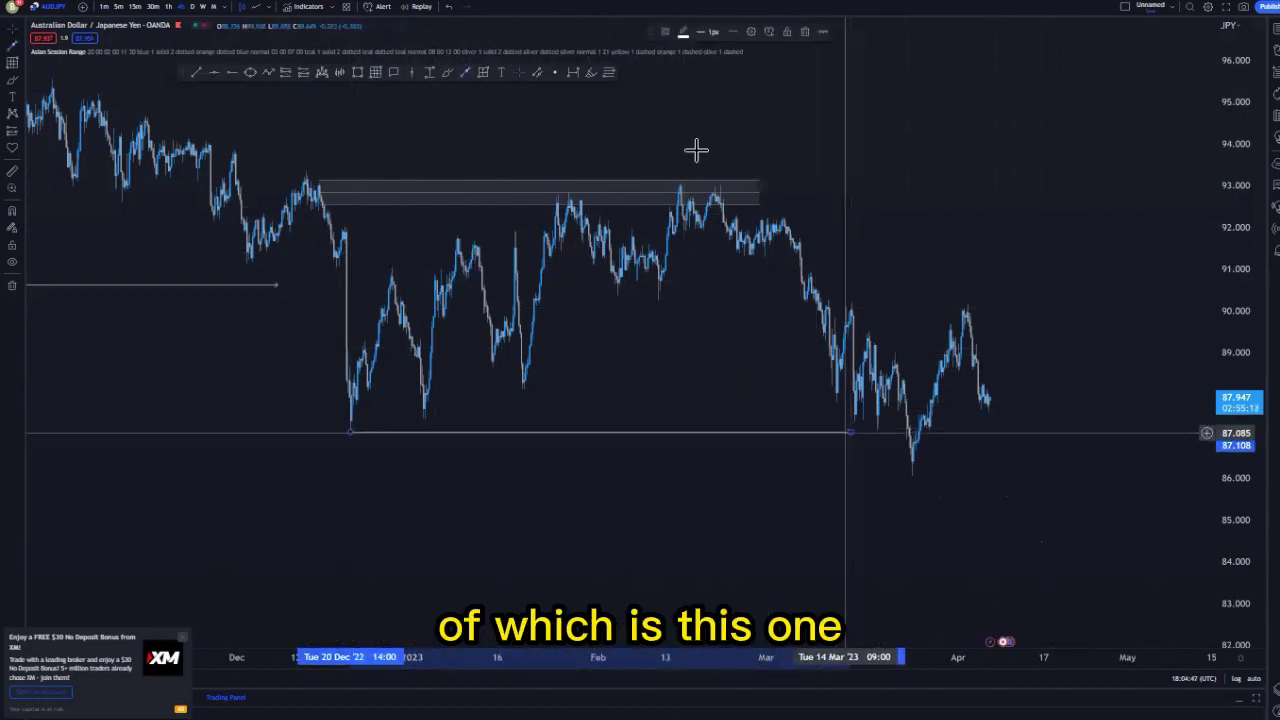
pyautogui.click(666, 32)
pyautogui.click(675, 88)
# Apply a saved BOS drawing template to the earlier arrow at 90.620
pyautogui.scroll(-1, 450, 330)
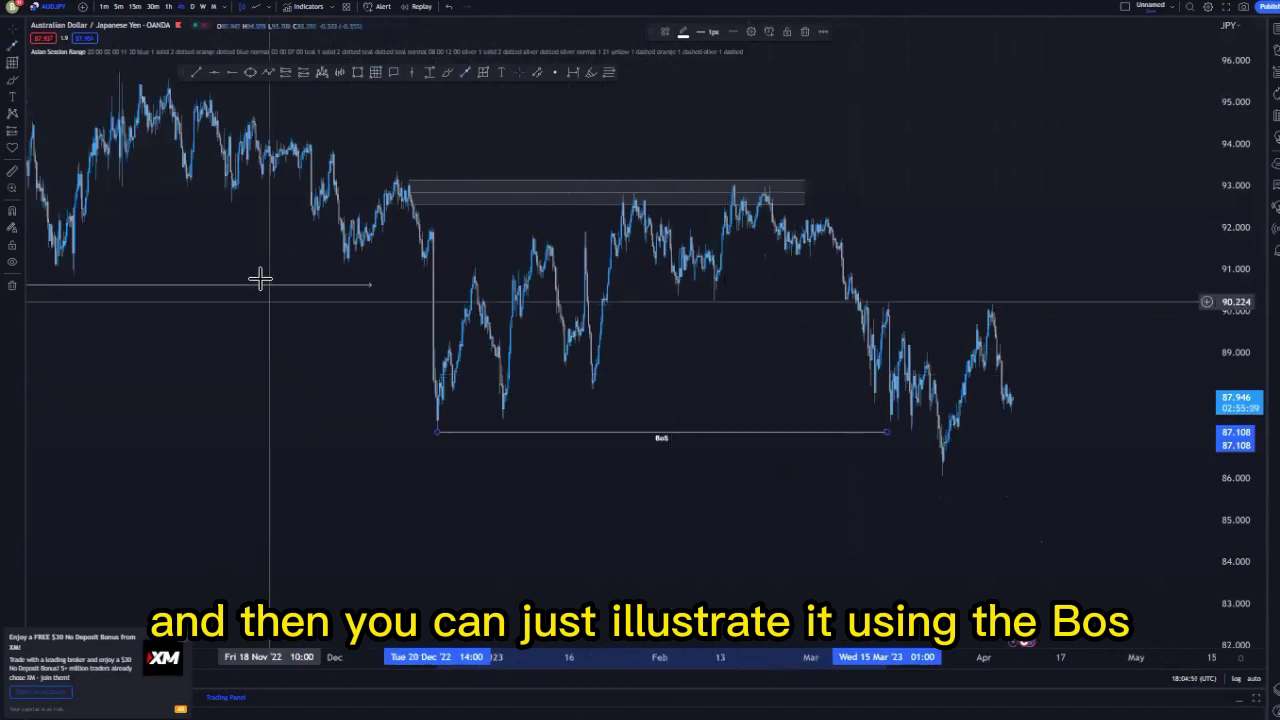
pyautogui.click(275, 284)
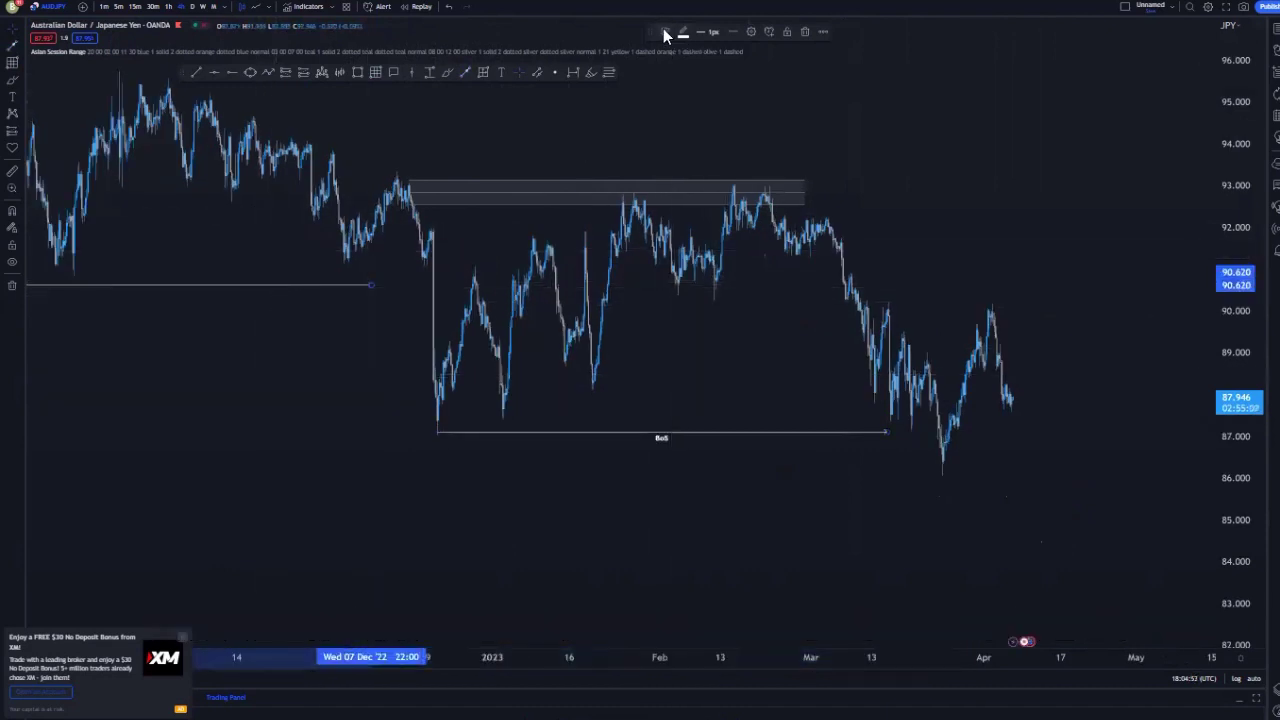
pyautogui.click(678, 106)
# Draw a supply zone box from 15 March to early April 2023, spanning about 90.2 down to 89.85
pyautogui.moveTo(753, 320); pyautogui.dragTo(863, 363)
pyautogui.scroll(3, 863, 363)
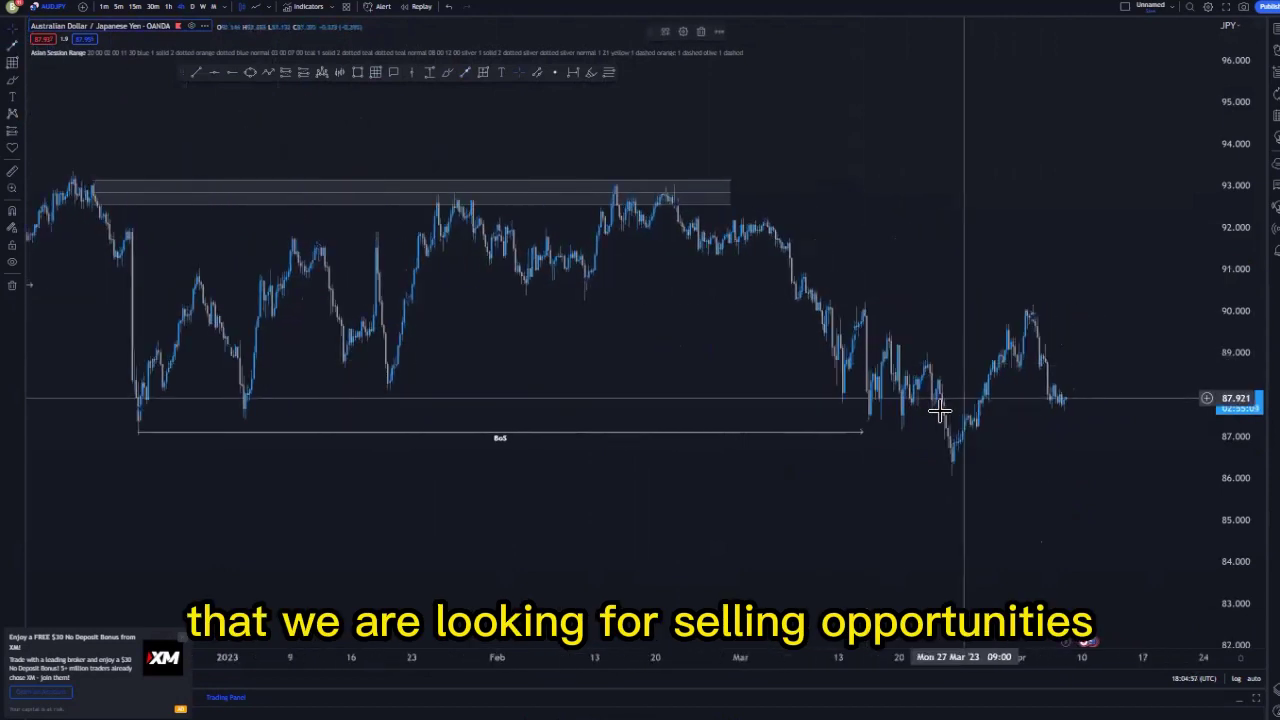
pyautogui.moveTo(1231, 557); pyautogui.dragTo(1231, 472)
pyautogui.scroll(5, 1010, 518)
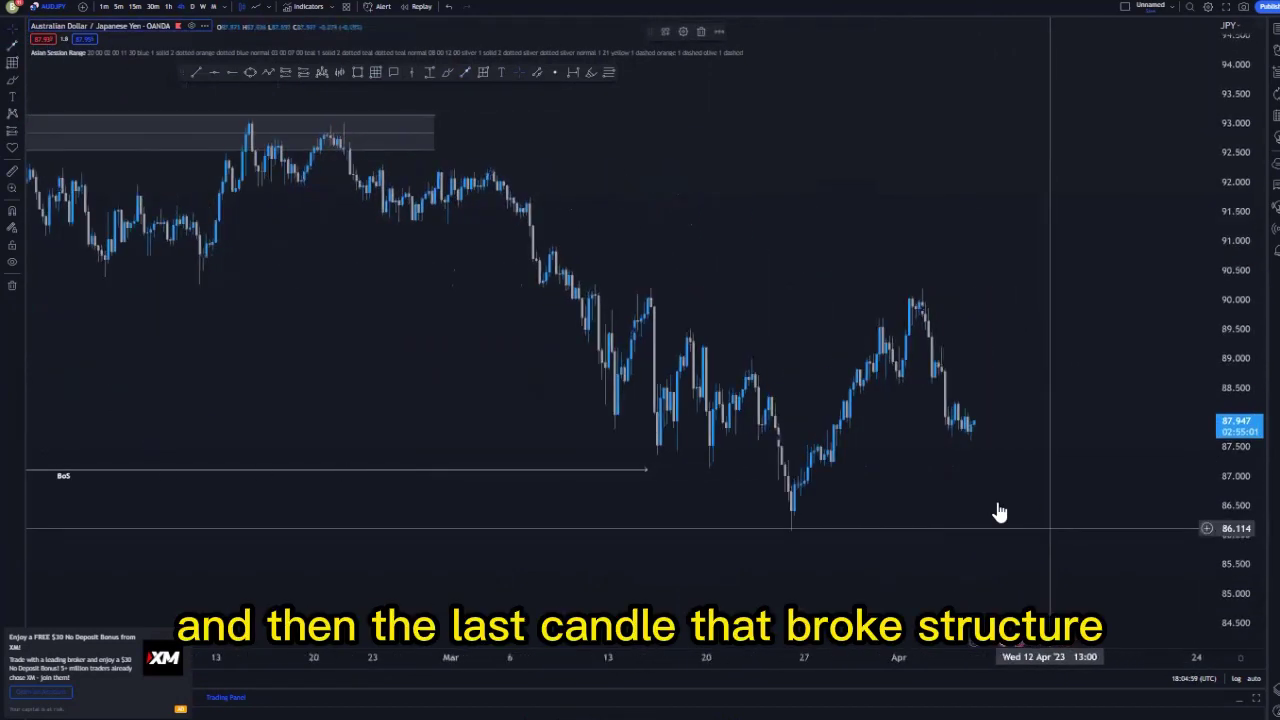
pyautogui.click(375, 72)
pyautogui.moveTo(594, 288); pyautogui.dragTo(928, 304)
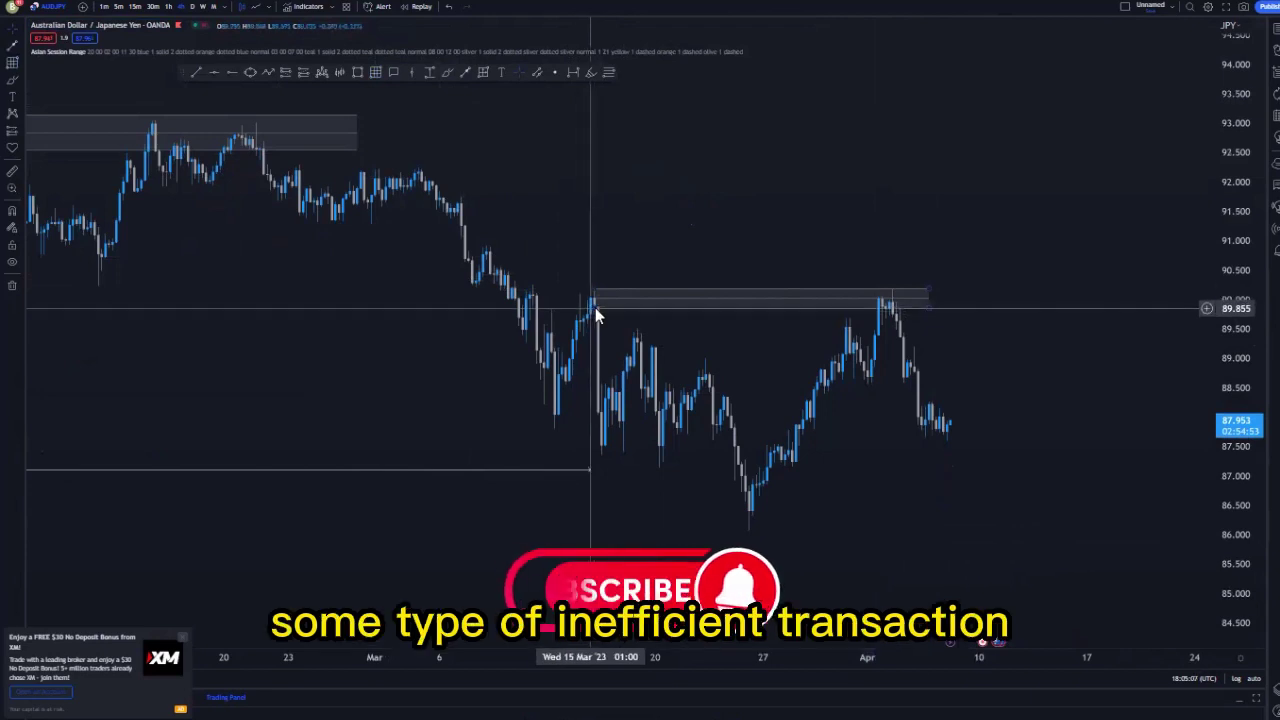
pyautogui.click(595, 308)
pyautogui.click(534, 323)
# Draw a short horizontal arrow at 89.710 just below the mid-March supply zone and apply the IMB BOTTOM template
pyautogui.click(464, 74)
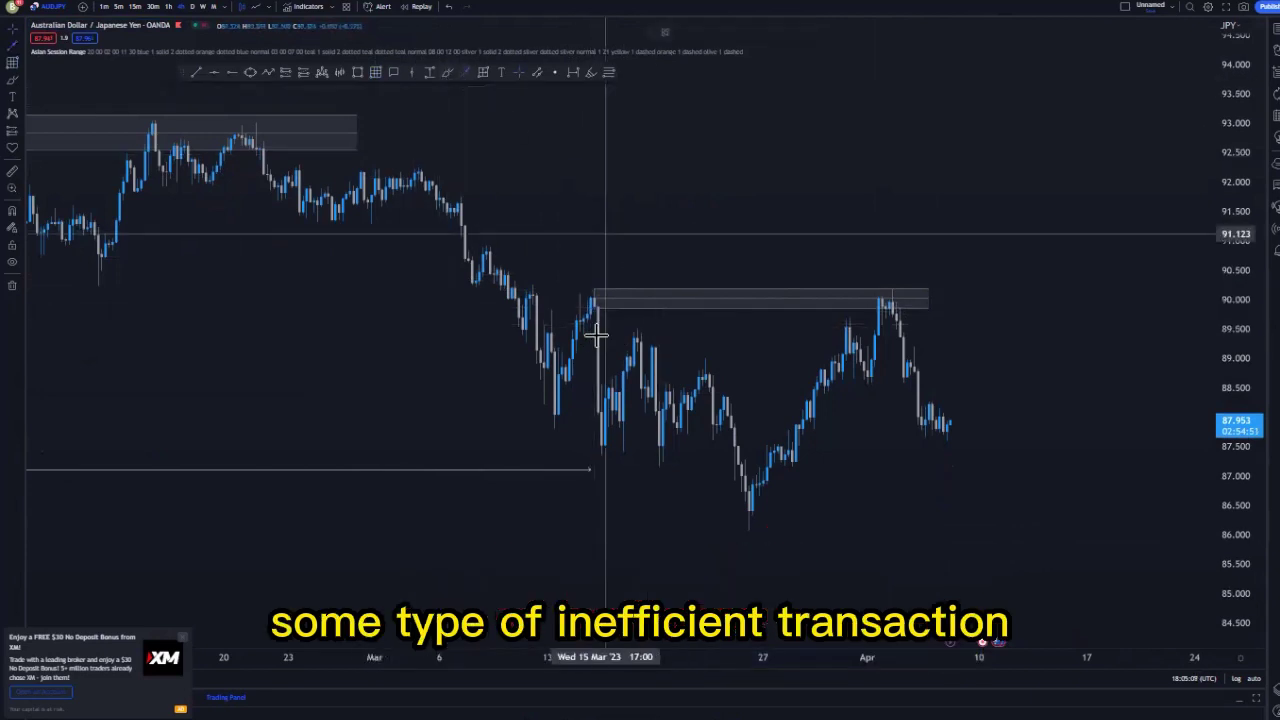
pyautogui.click(608, 317)
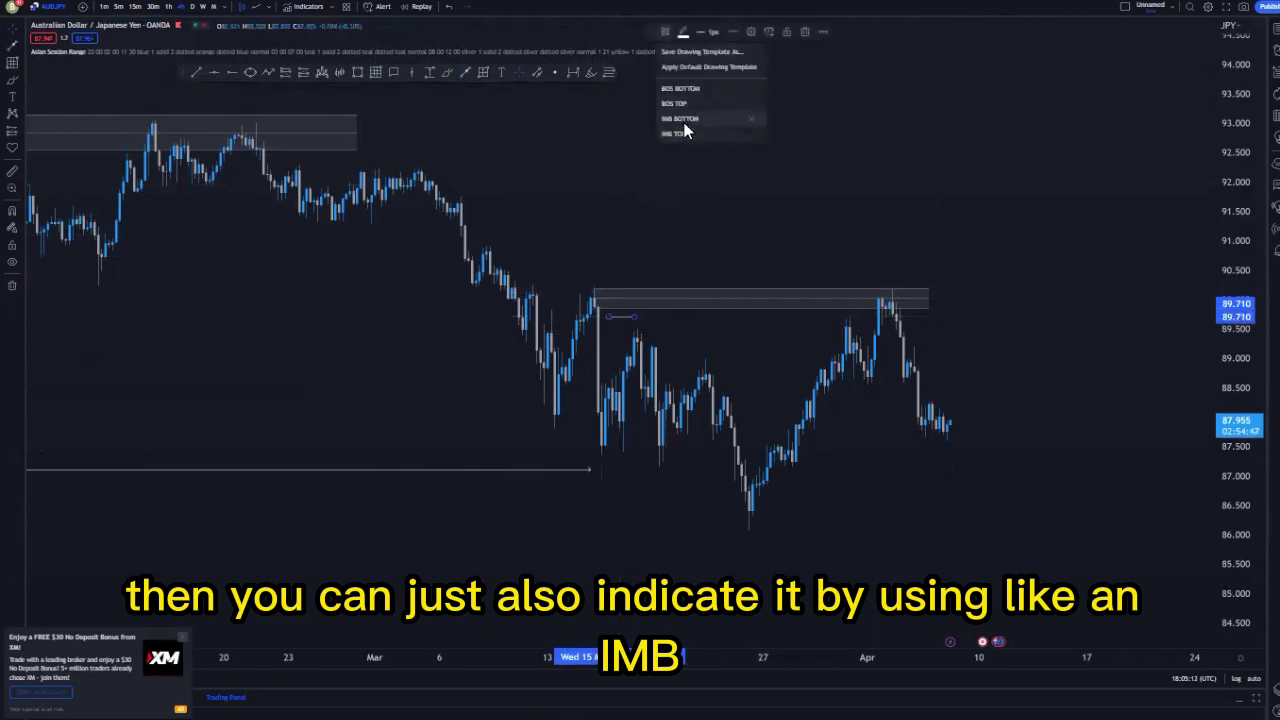
pyautogui.click(686, 121)
pyautogui.click(686, 263)
# Draw a horizontal arrow at 88.566 from the 2 April 2023 low to 4 April and apply the BOS BOTTOM template
pyautogui.scroll(-1, 714, 394)
pyautogui.moveTo(757, 362); pyautogui.dragTo(683, 302)
pyautogui.scroll(2, 871, 480)
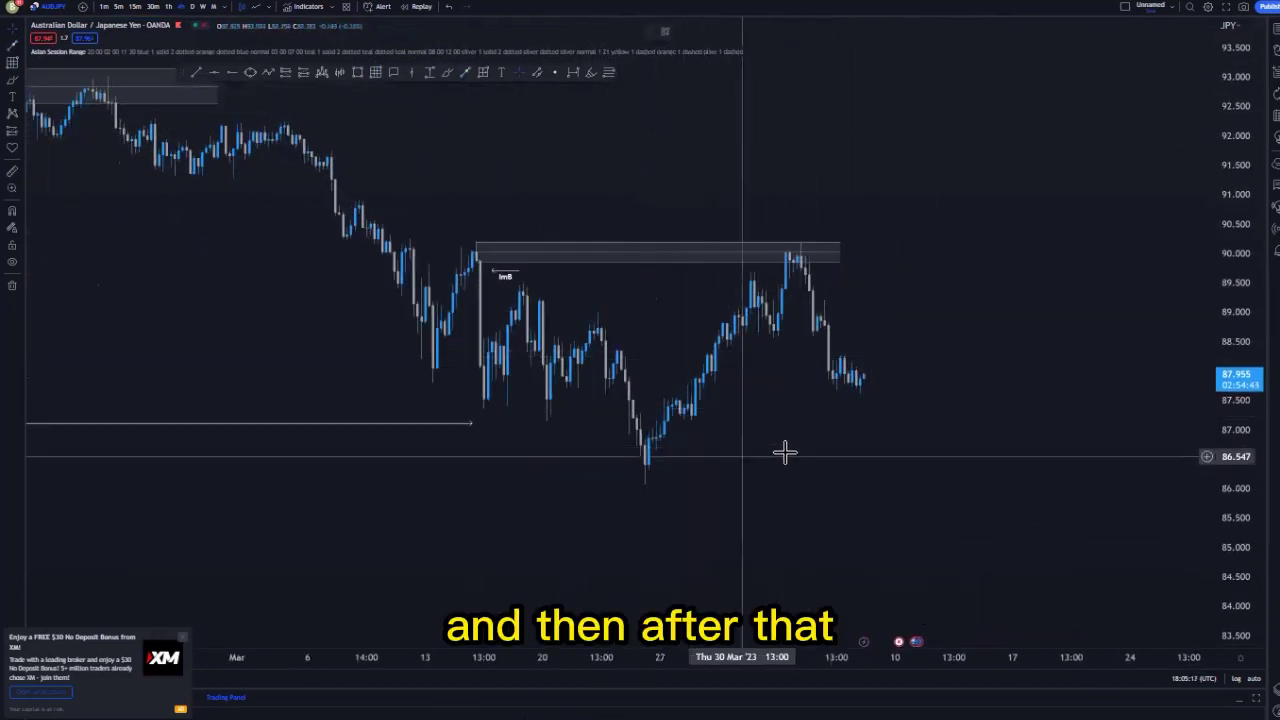
pyautogui.scroll(-1, 788, 420)
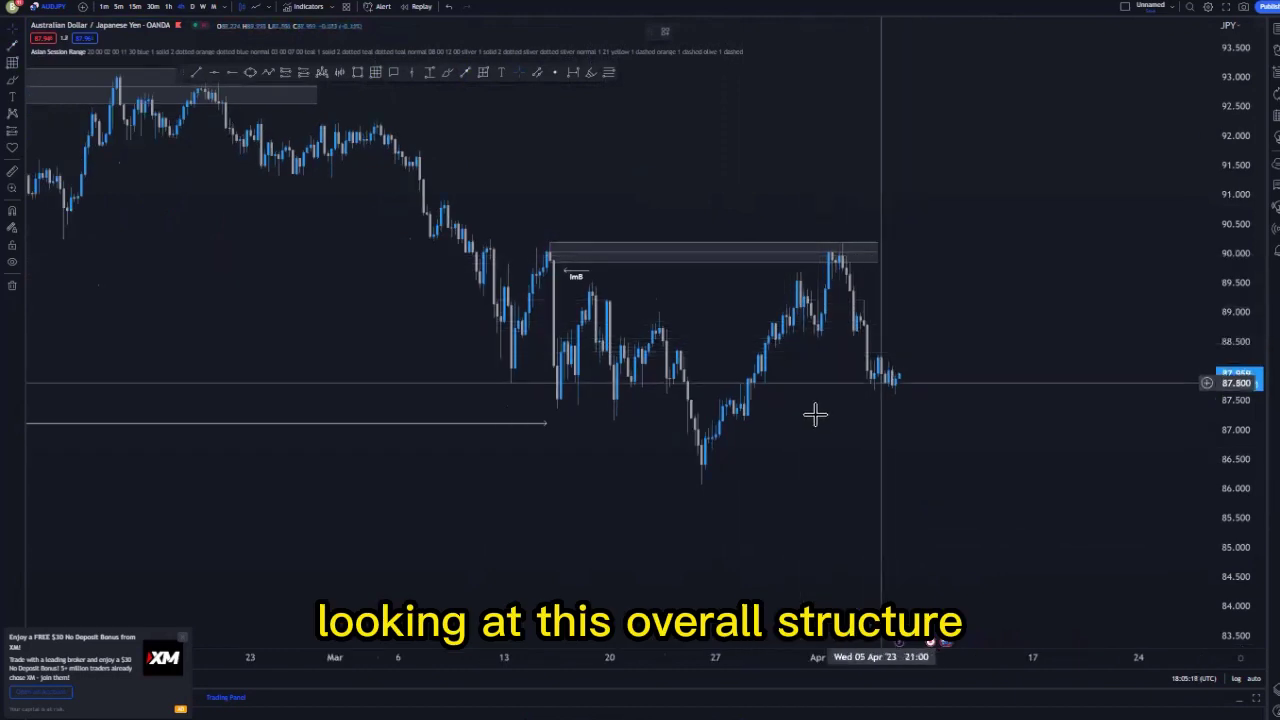
pyautogui.scroll(2, 955, 481)
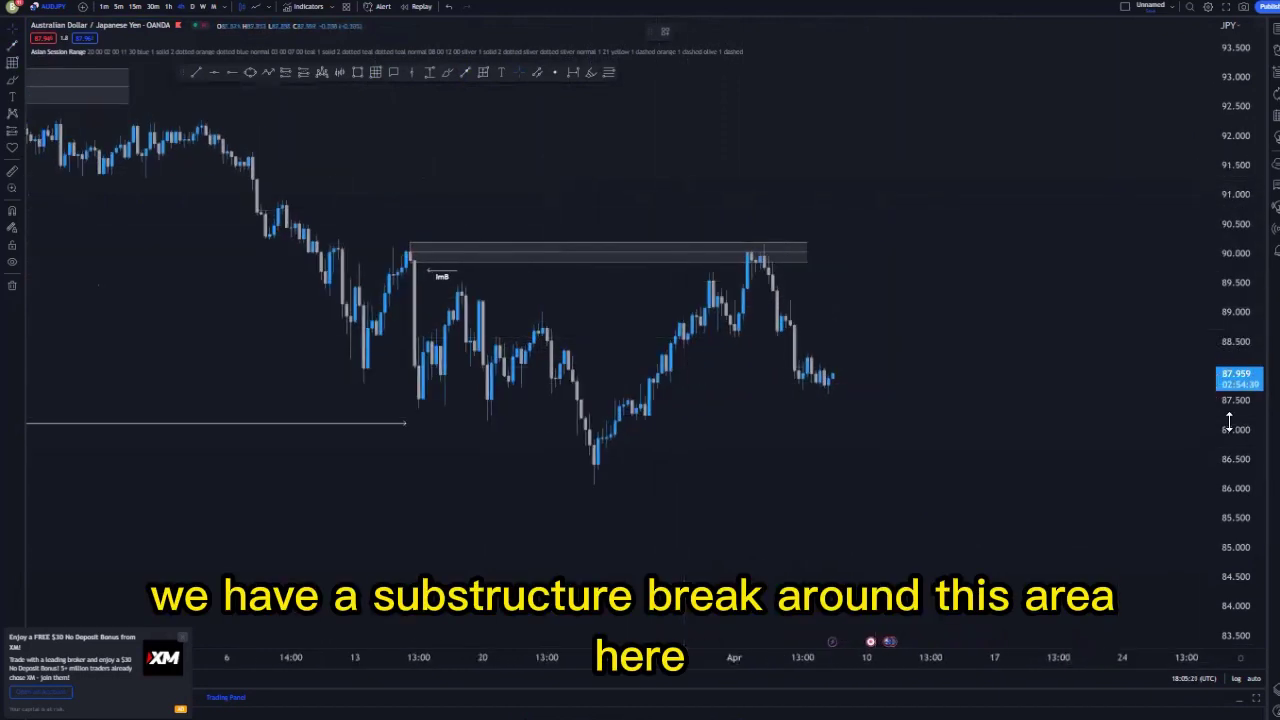
pyautogui.scroll(1, 955, 481)
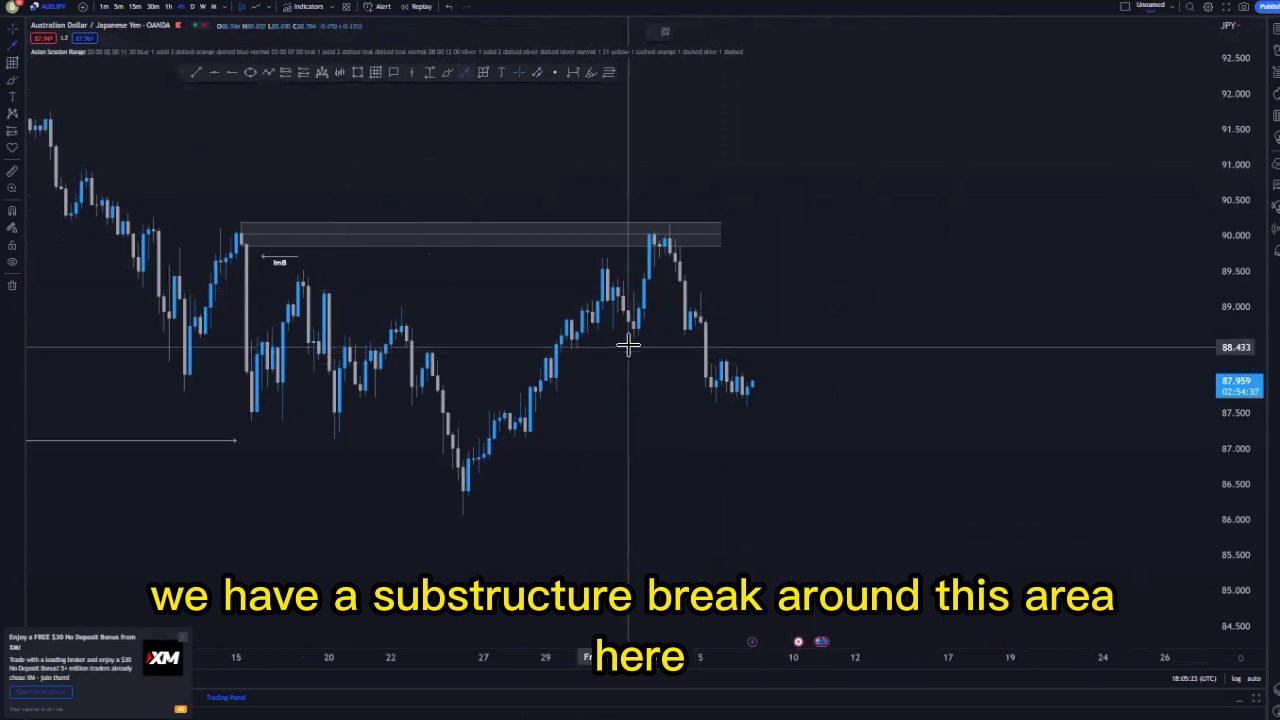
pyautogui.click(669, 337)
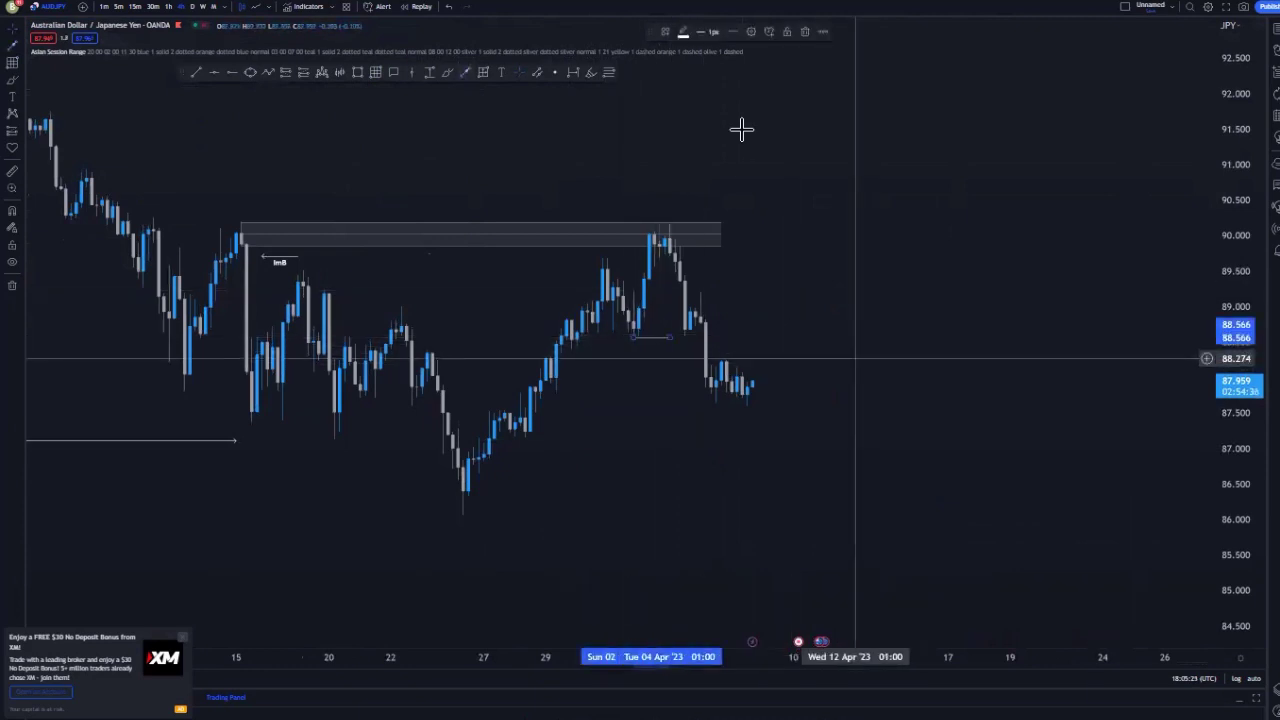
pyautogui.click(665, 32)
pyautogui.click(688, 104)
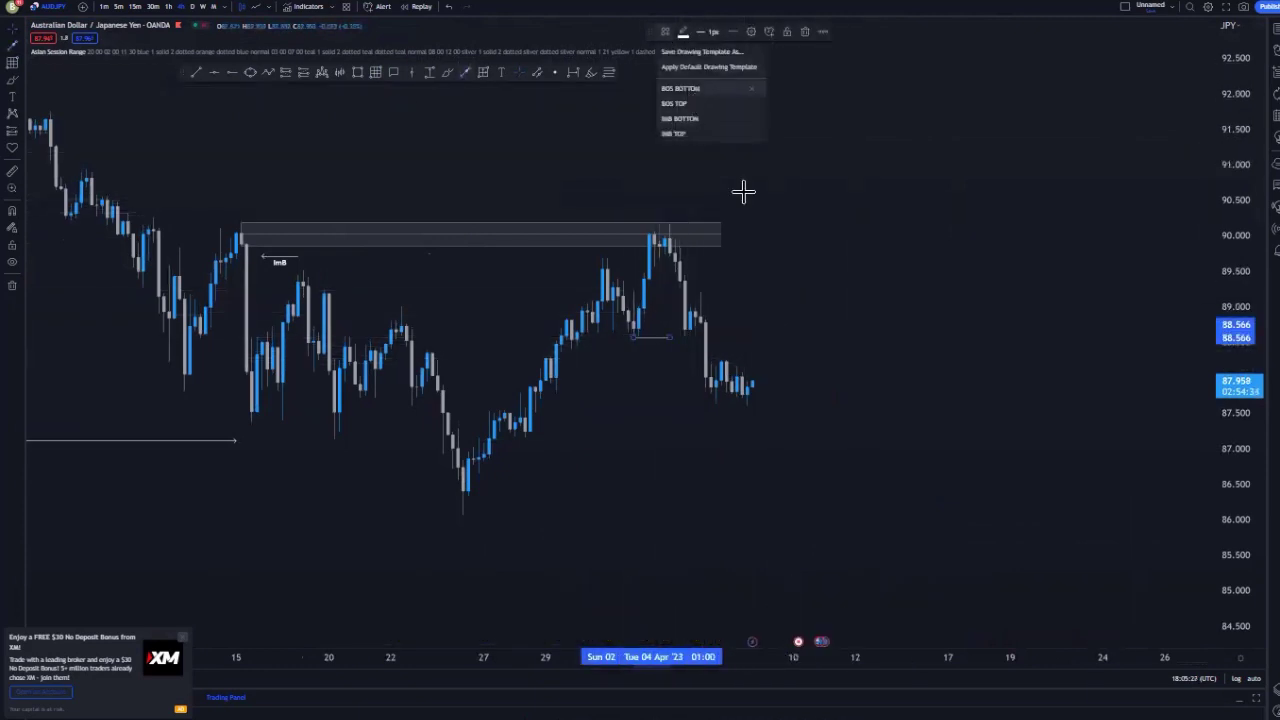
# Draw a supply zone box starting on 5 April 2023, spanning about 89.16 down to 88.76
pyautogui.scroll(-1, 800, 428)
pyautogui.scroll(1, 785, 427)
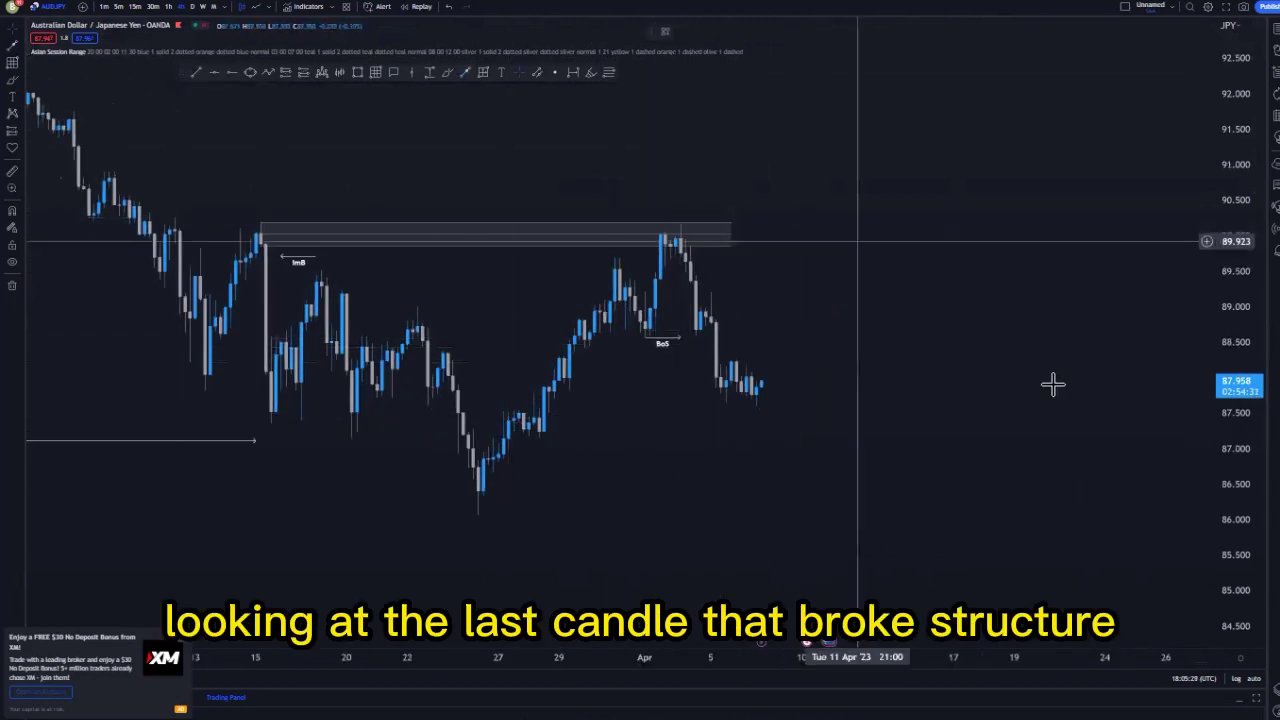
pyautogui.click(374, 72)
pyautogui.moveTo(712, 315); pyautogui.dragTo(794, 325)
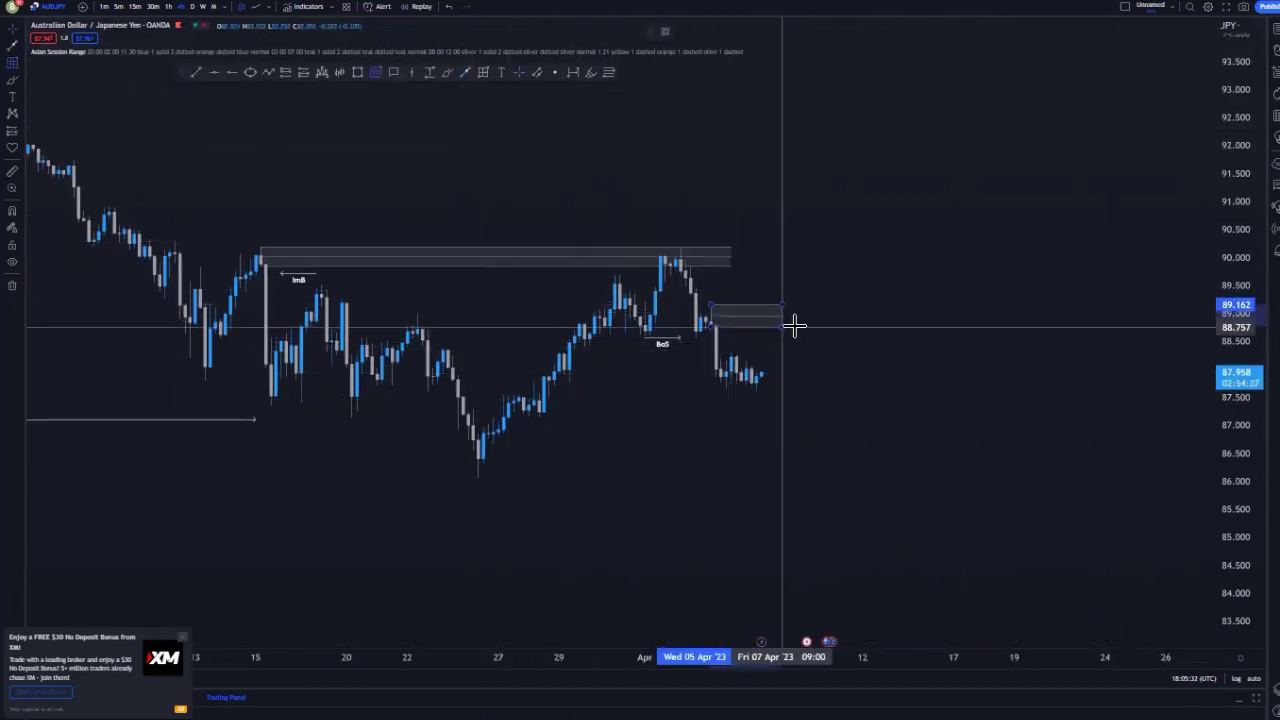
pyautogui.click(872, 337)
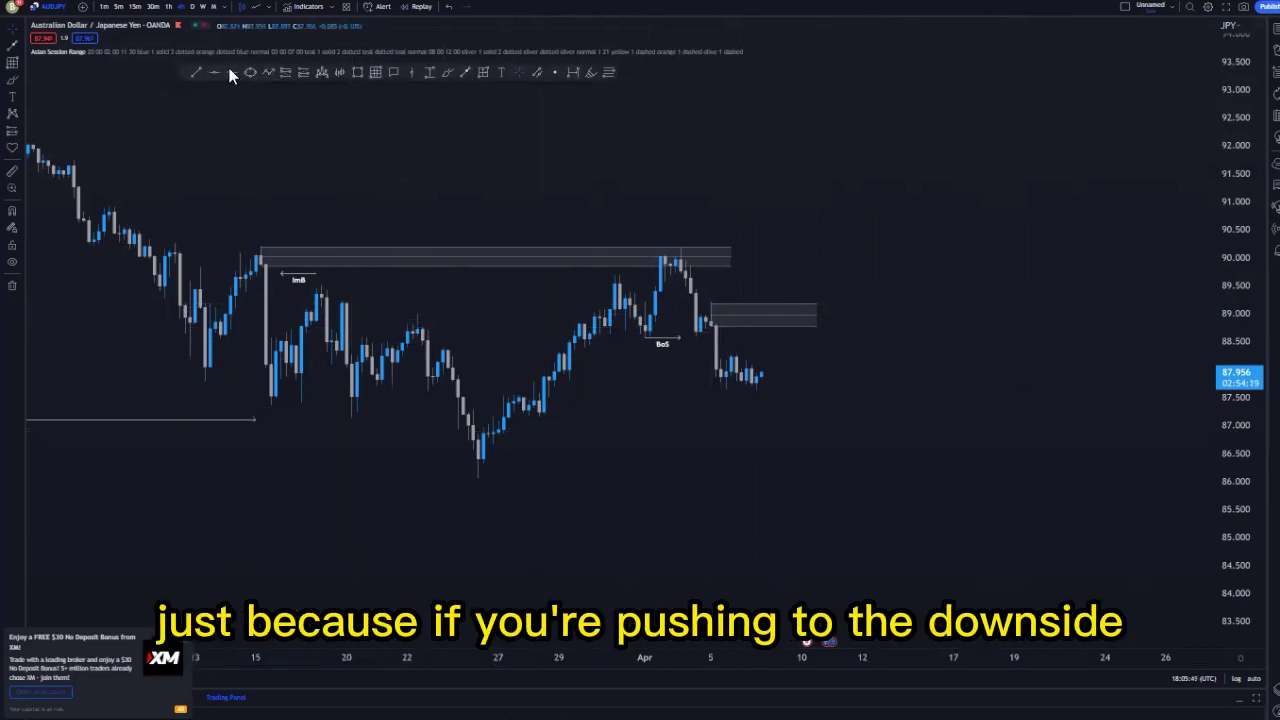
# Place a horizontal ray at the late-March 2023 low, at about 86.07, as the downside target
pyautogui.click(480, 478)
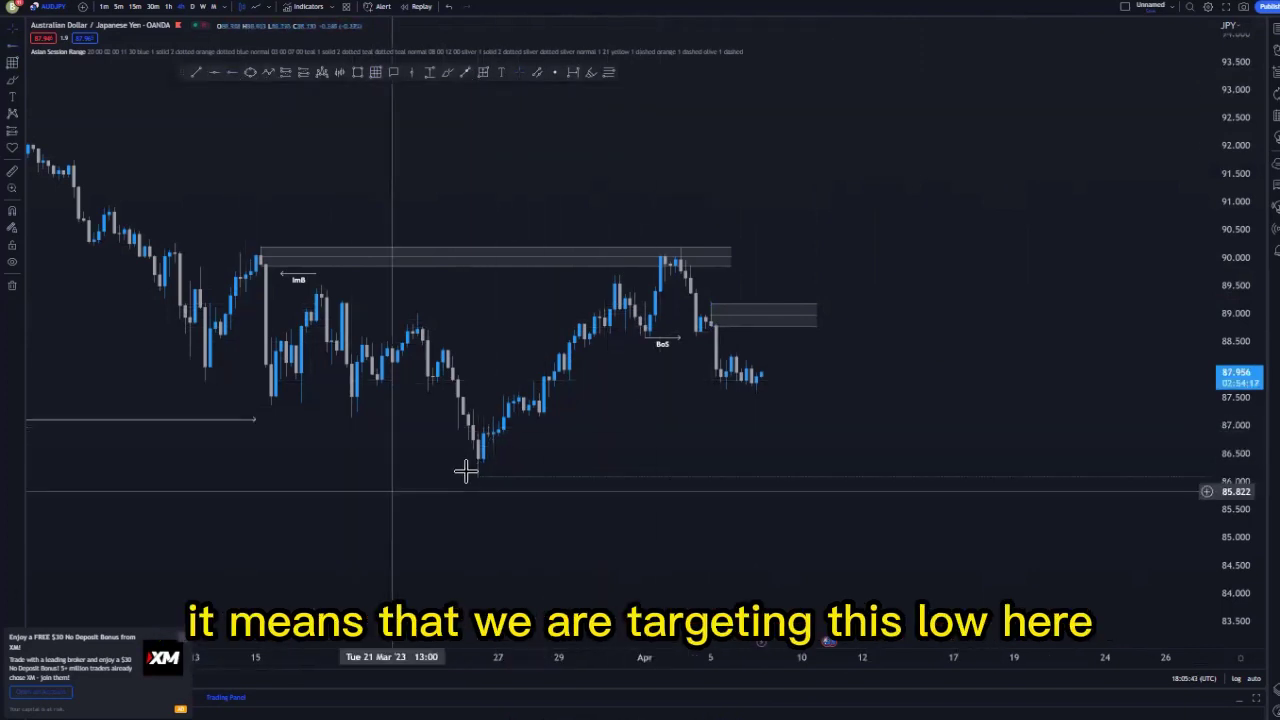
pyautogui.scroll(-2, 800, 489)
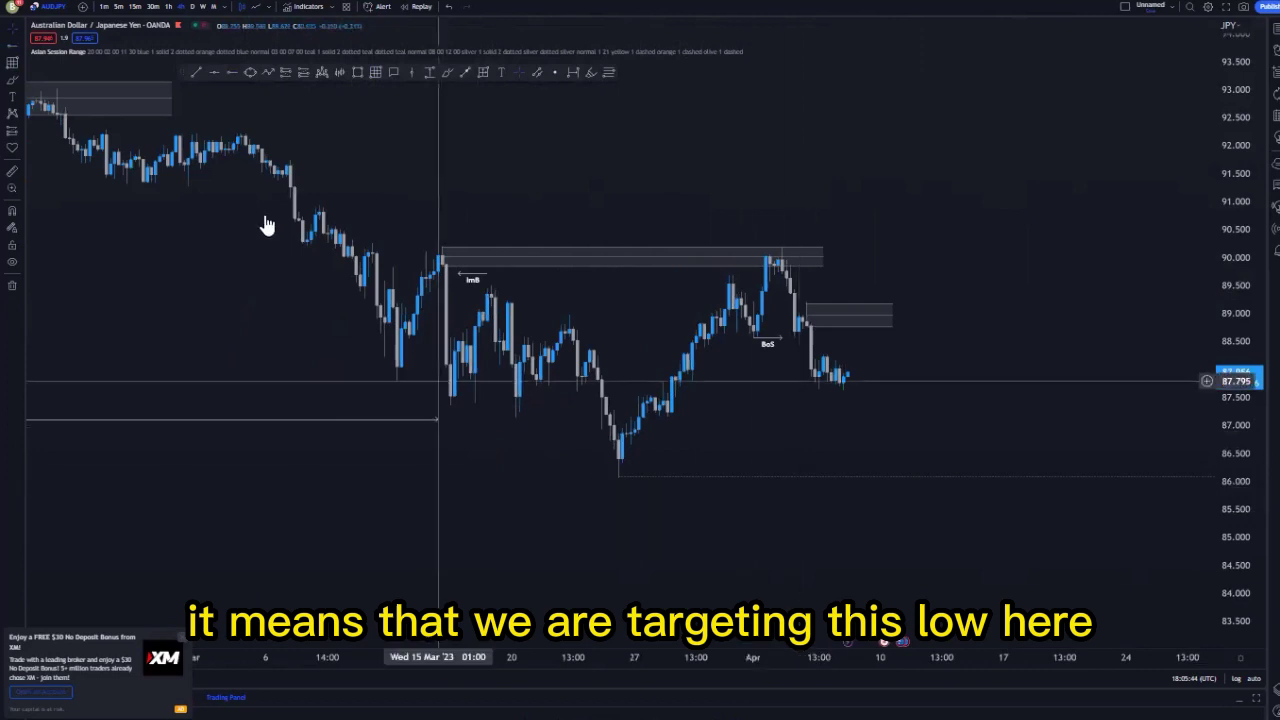
# Switch the chart to the 1-hour timeframe and refine the 5 April supply zone, raising its lower edge to about 88.84
pyautogui.click(168, 7)
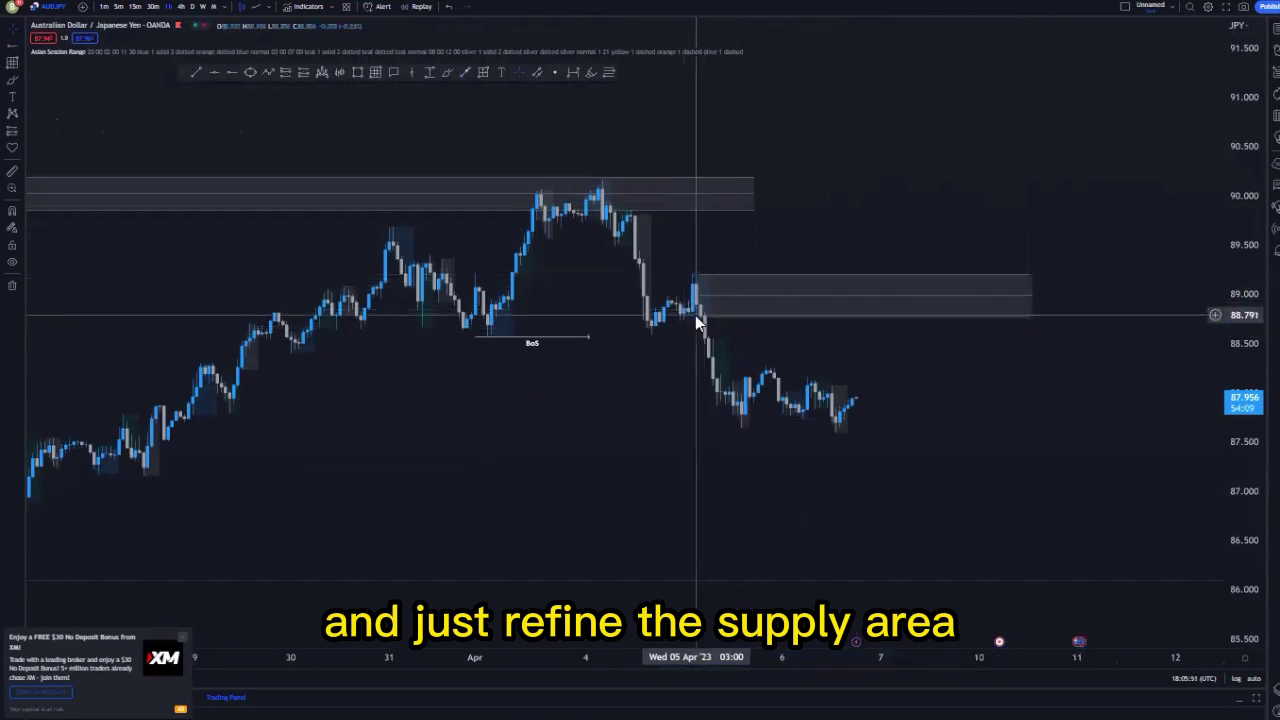
pyautogui.moveTo(695, 315); pyautogui.dragTo(694, 308)
pyautogui.click(811, 337)
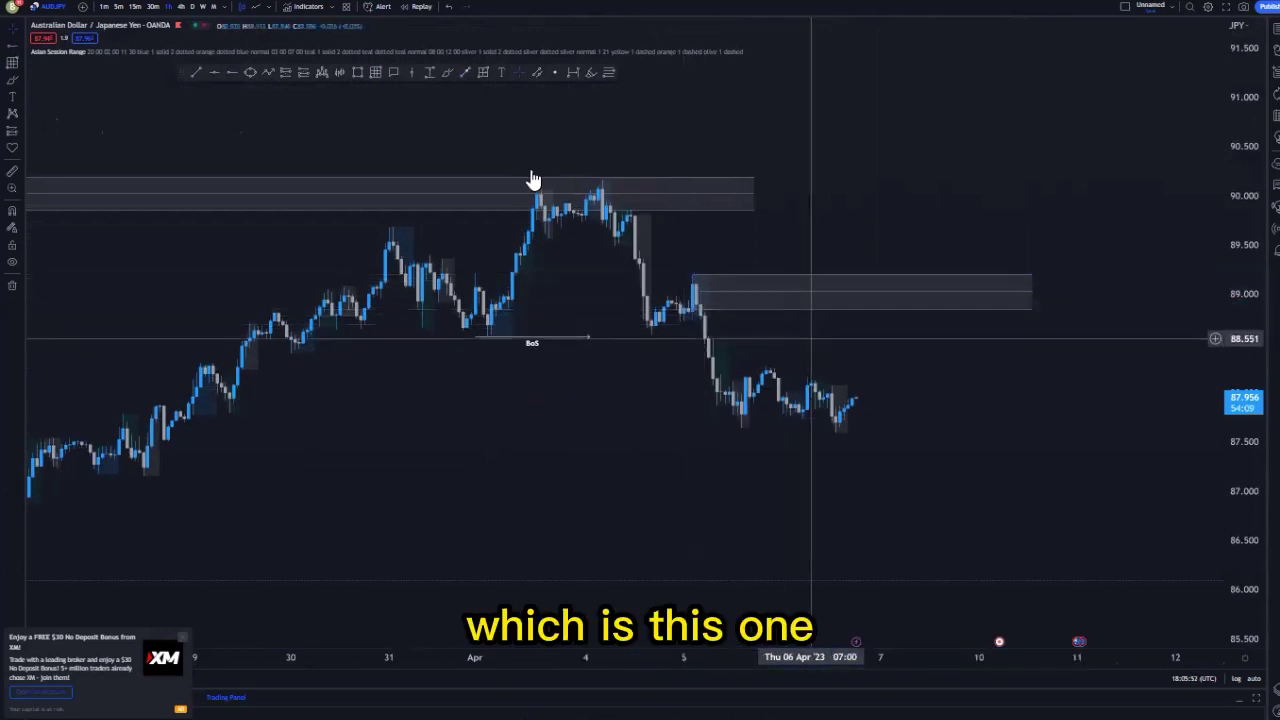
pyautogui.click(691, 309)
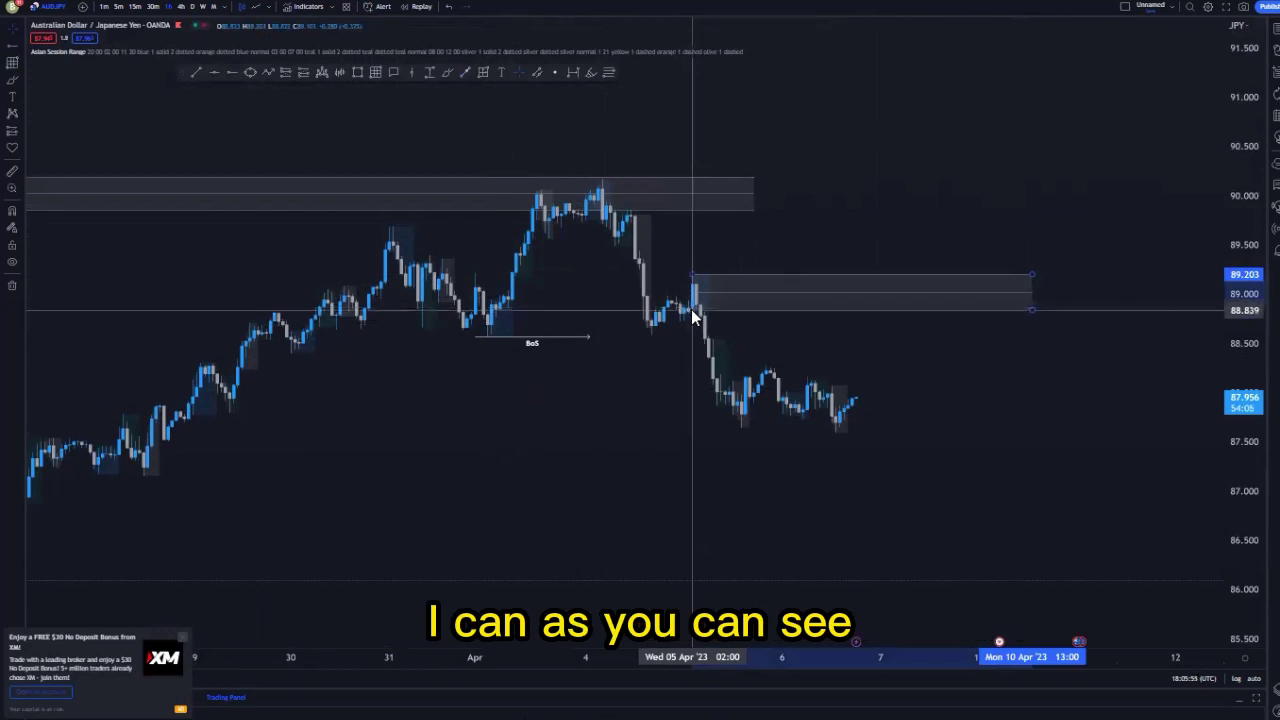
# Draw a short horizontal arrow just beneath the refined 5 April supply zone, at about 88.75
pyautogui.click(465, 73)
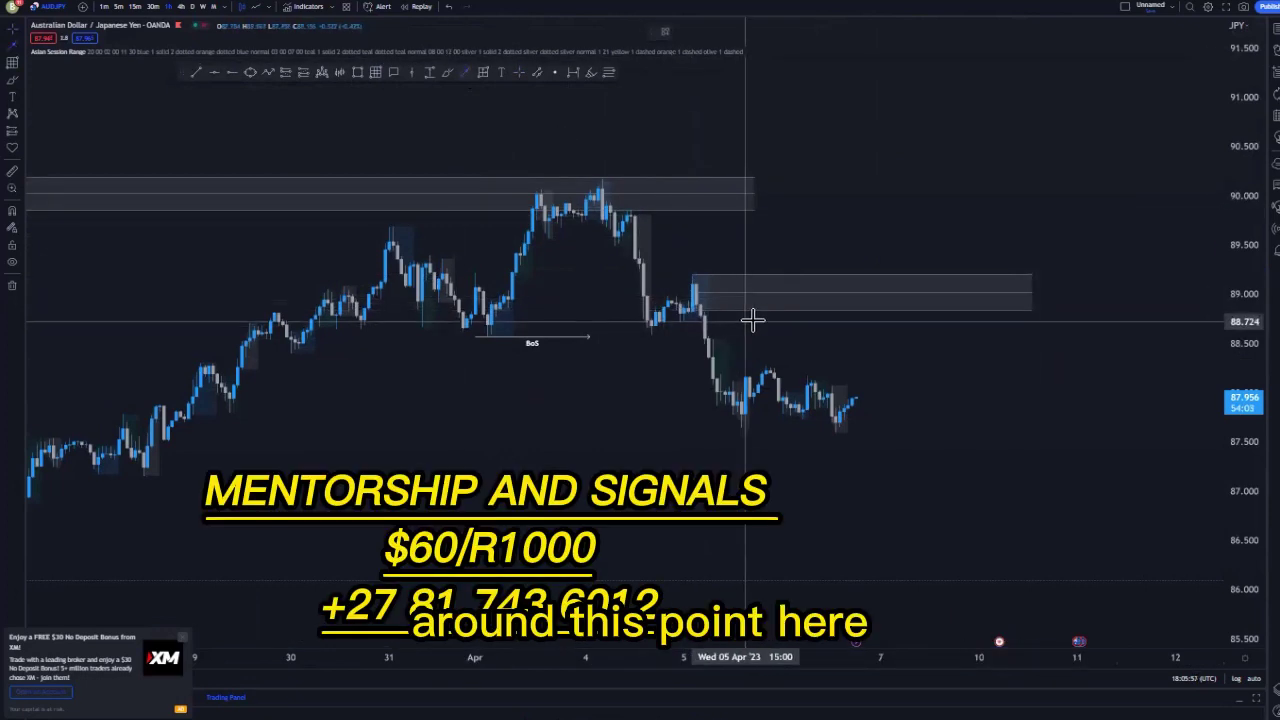
pyautogui.click(729, 318)
pyautogui.click(823, 327)
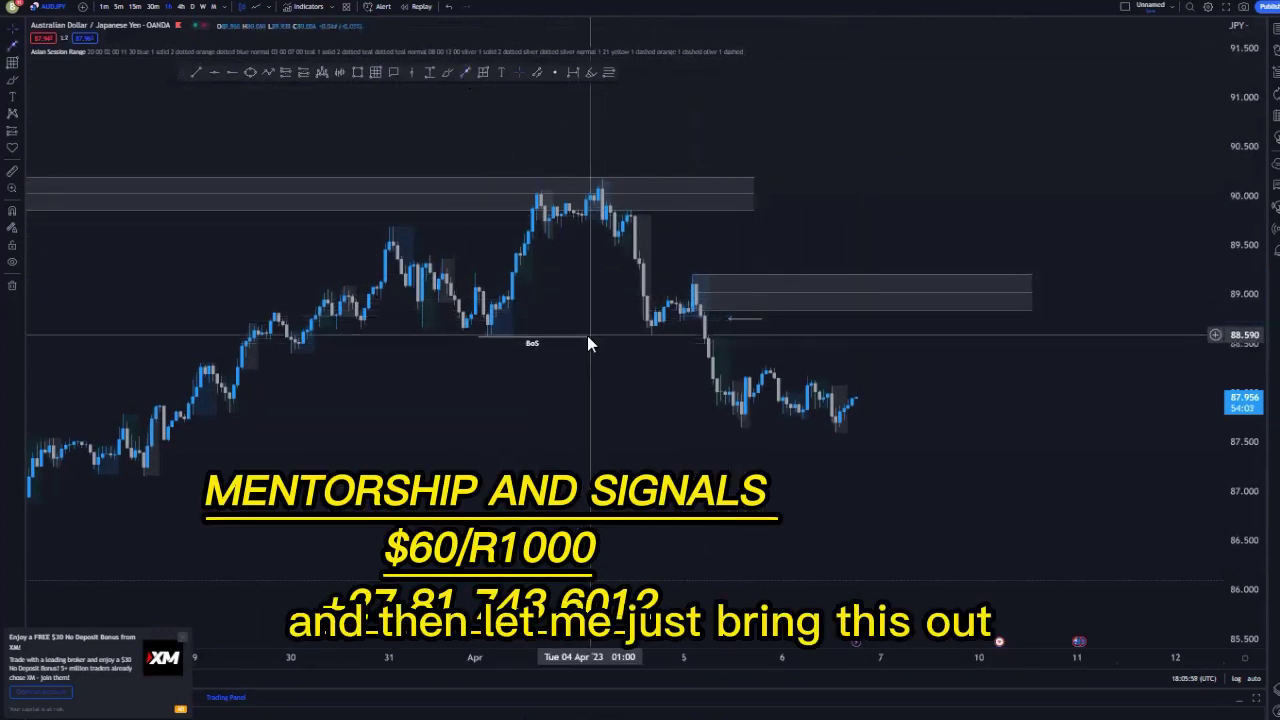
# Extend the BoS arrow to the 4 April drop and draw a supply zone box starting there, spanning about 89.86 down to 89.7
pyautogui.moveTo(601, 338); pyautogui.dragTo(627, 336)
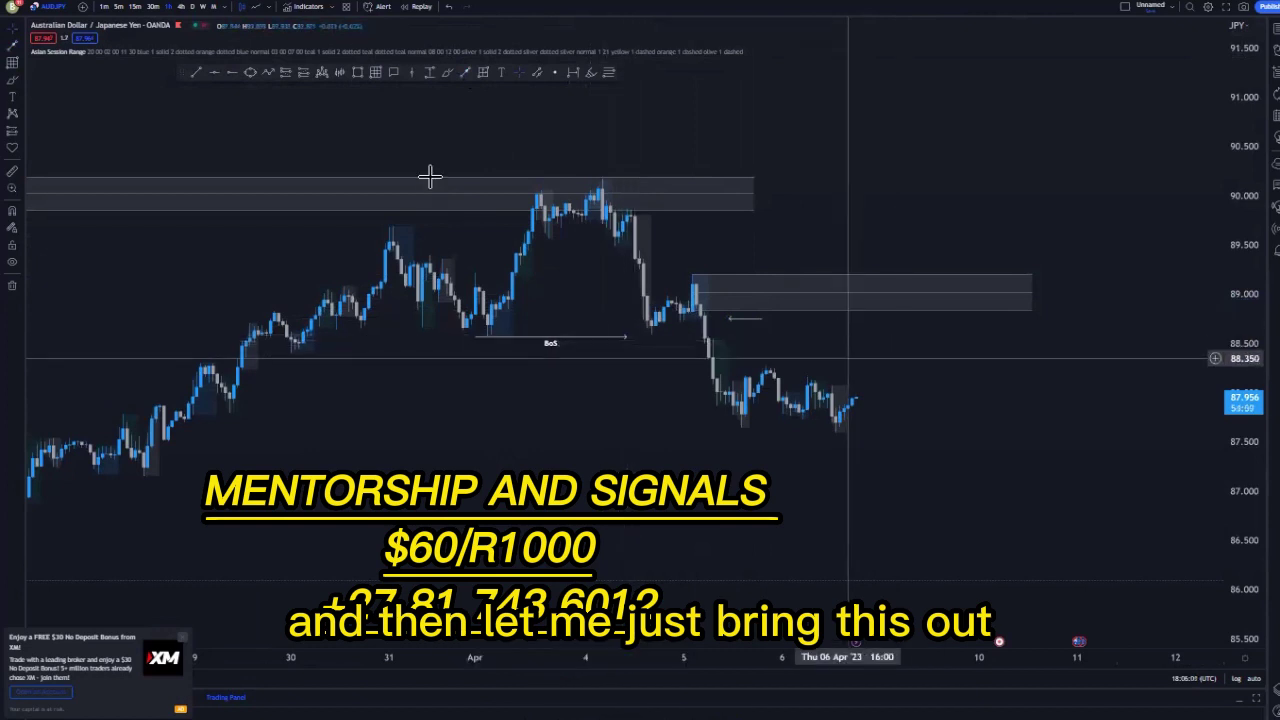
pyautogui.click(372, 72)
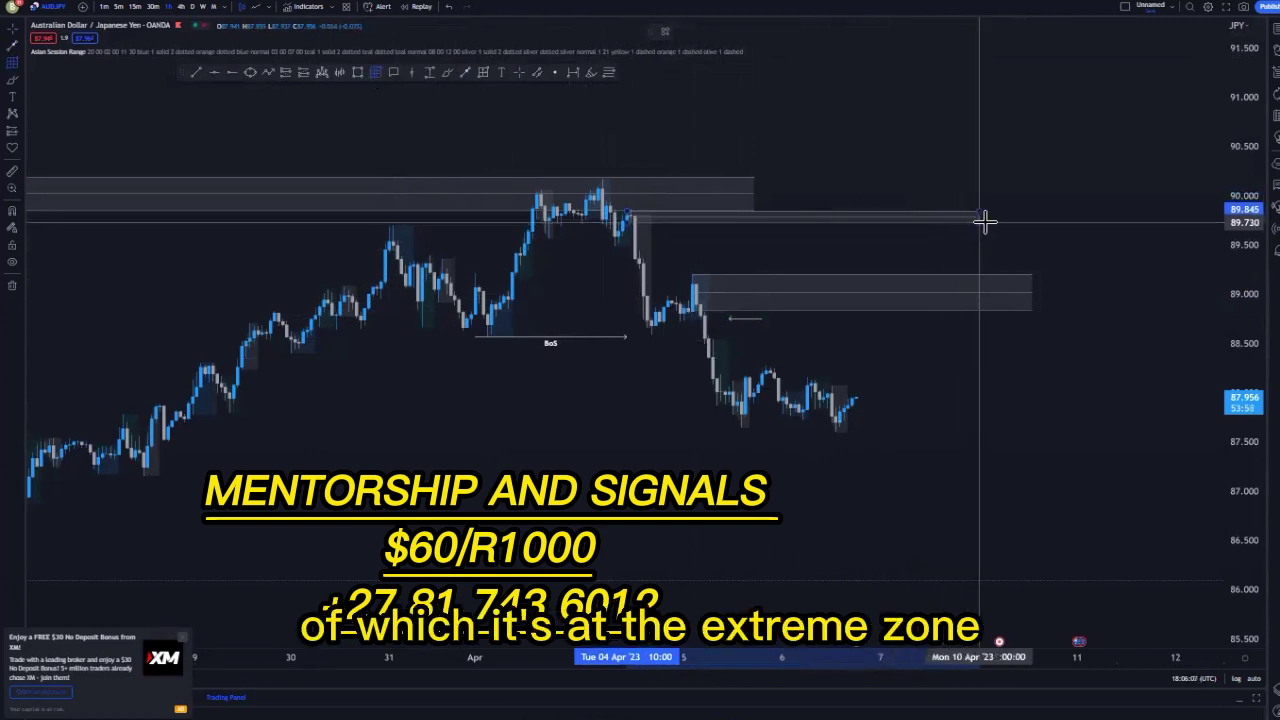
pyautogui.click(1000, 222)
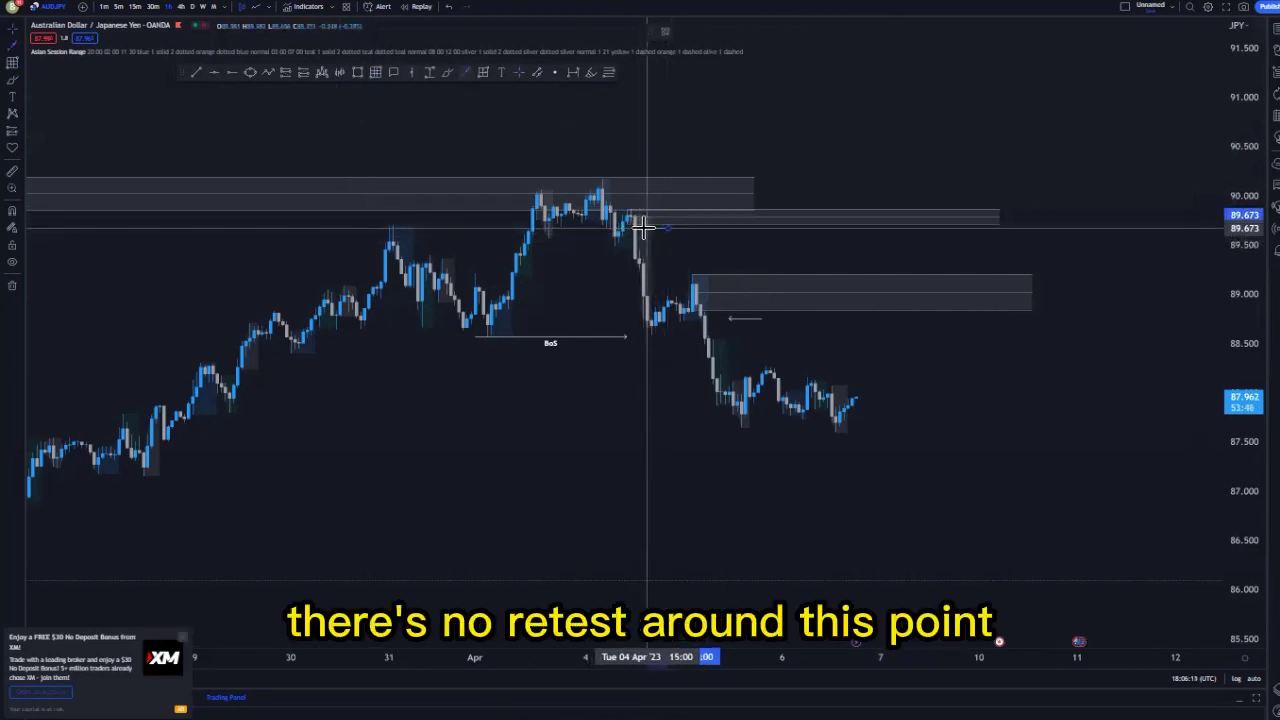
# Draw a short horizontal arrow just beneath the 4 April supply zone, at about 89.66, and apply the ImB label template
pyautogui.click(745, 238)
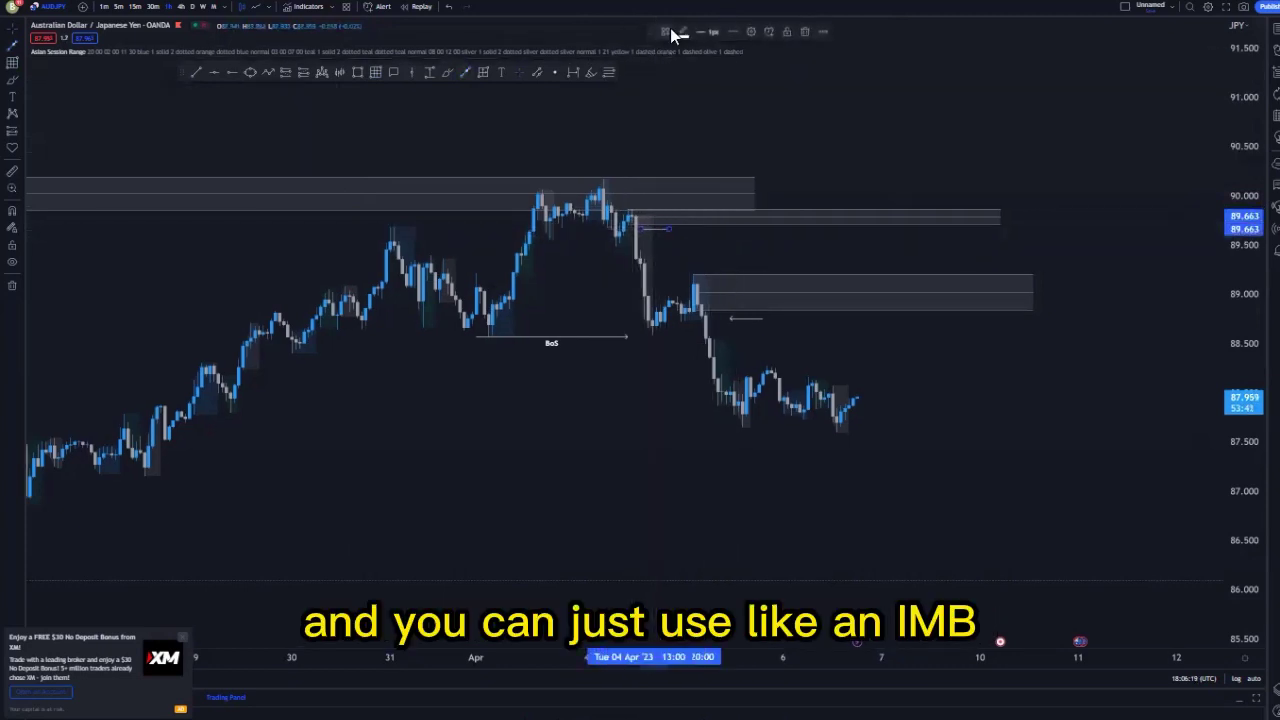
pyautogui.click(668, 30)
pyautogui.click(677, 119)
pyautogui.click(738, 235)
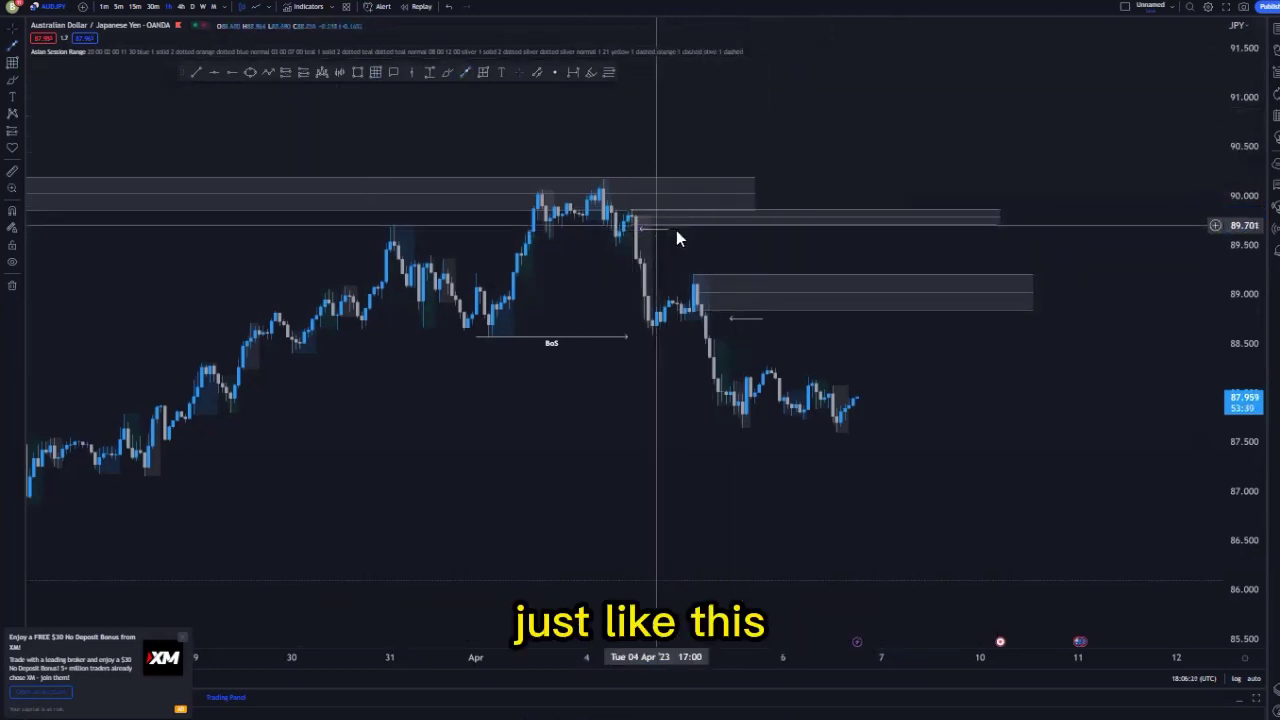
# Apply the ImB label template to the short arrow beneath the 5 April supply zone
pyautogui.click(742, 324)
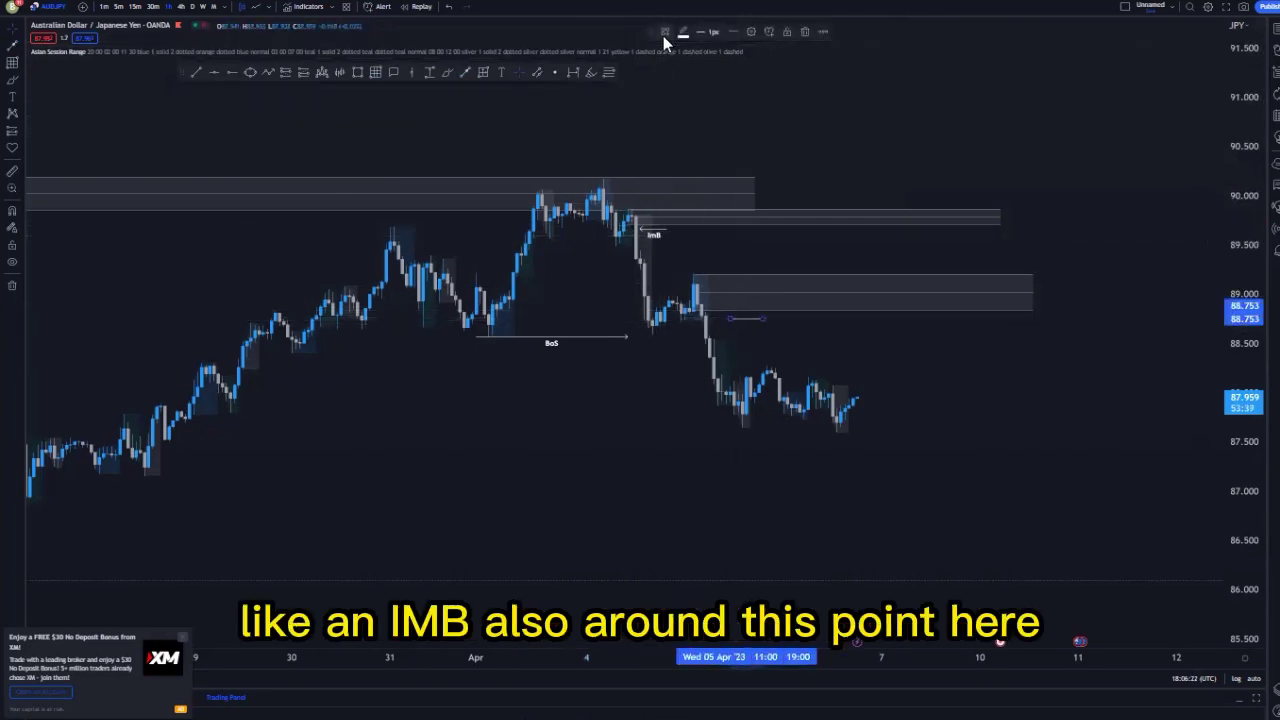
pyautogui.click(685, 119)
pyautogui.click(829, 352)
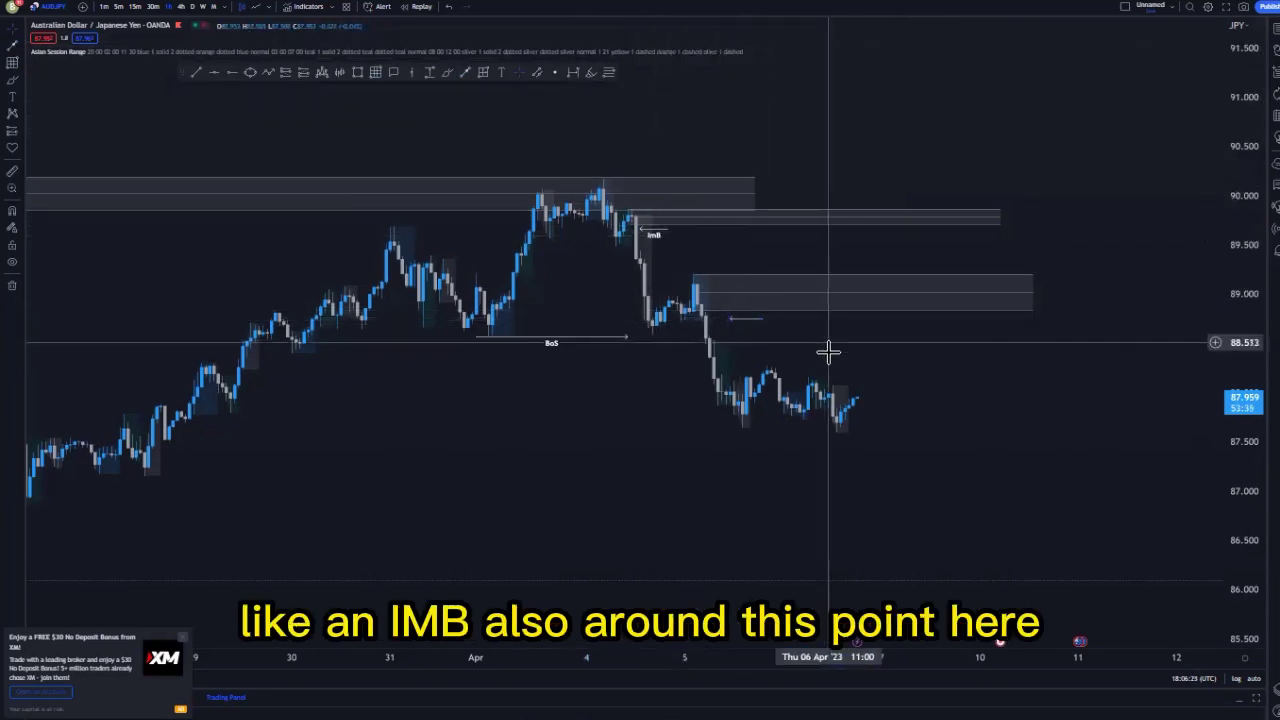
# Draw a projected path from the current price, zigzagging up into the 5 April supply zone and falling to about 86.2
pyautogui.moveTo(574, 434); pyautogui.dragTo(420, 409)
pyautogui.scroll(-1, 692, 430)
pyautogui.scroll(-2, 692, 430)
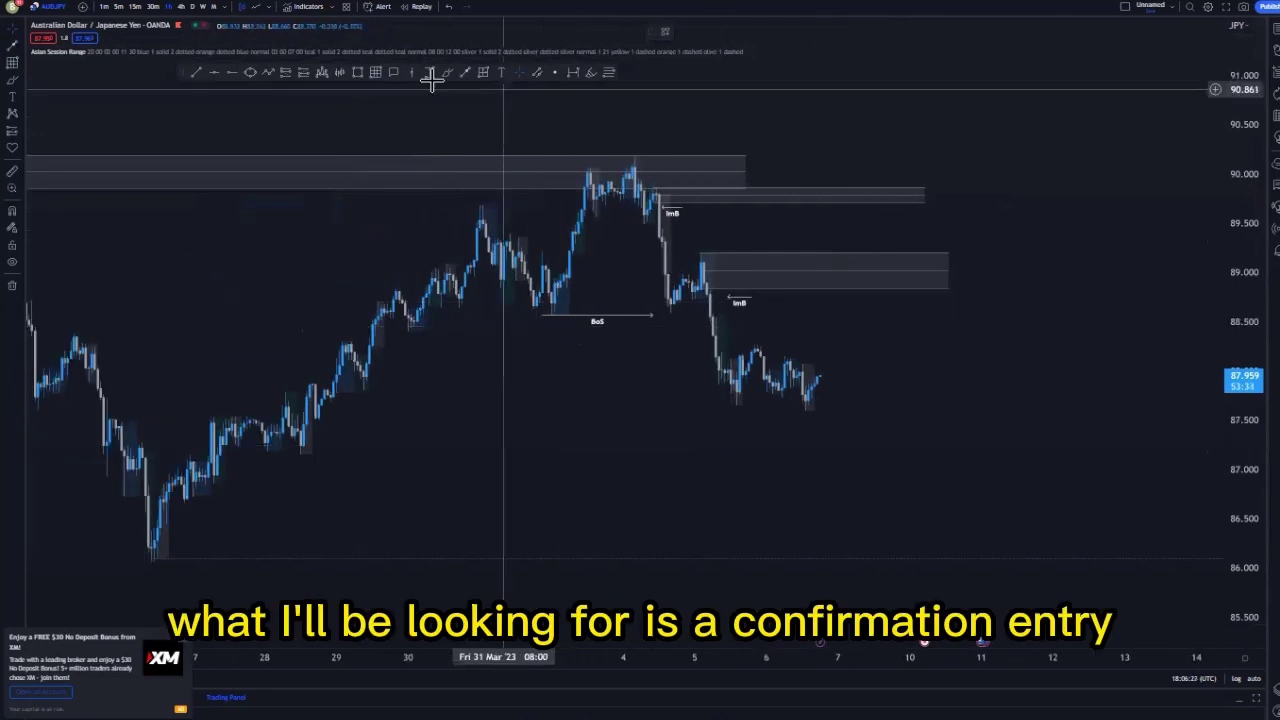
pyautogui.click(266, 72)
pyautogui.click(818, 380)
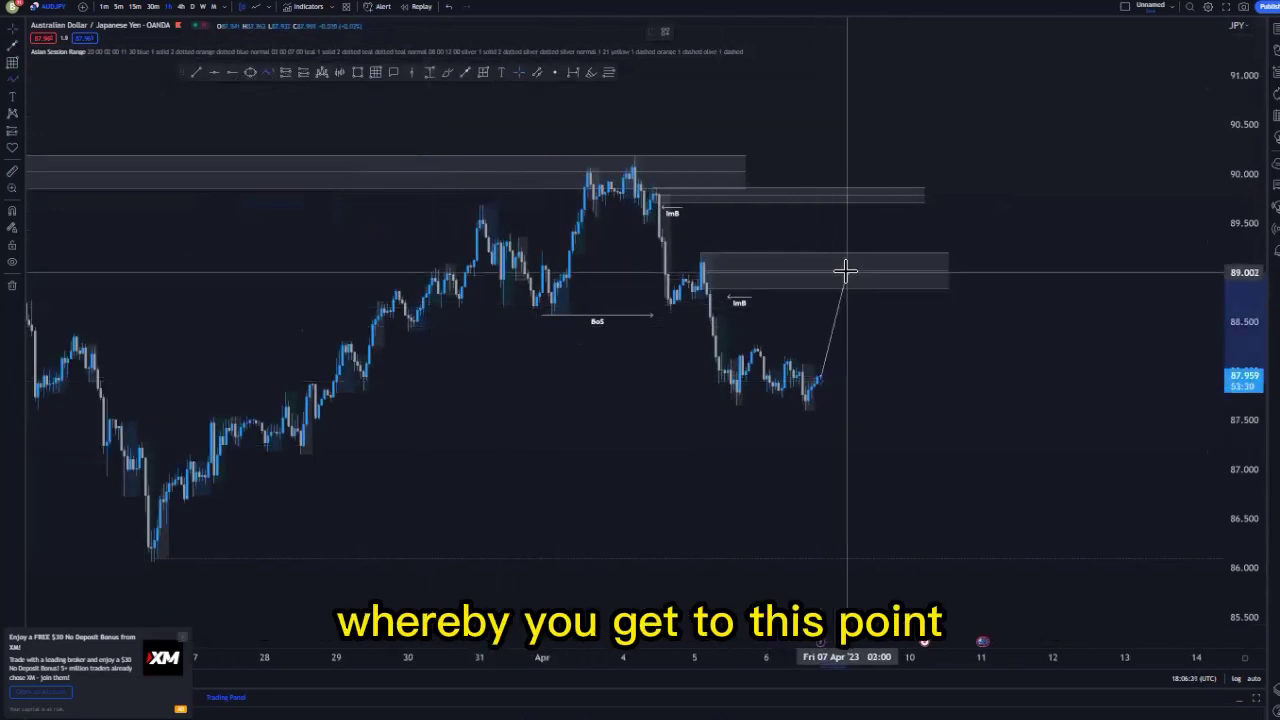
pyautogui.click(848, 272)
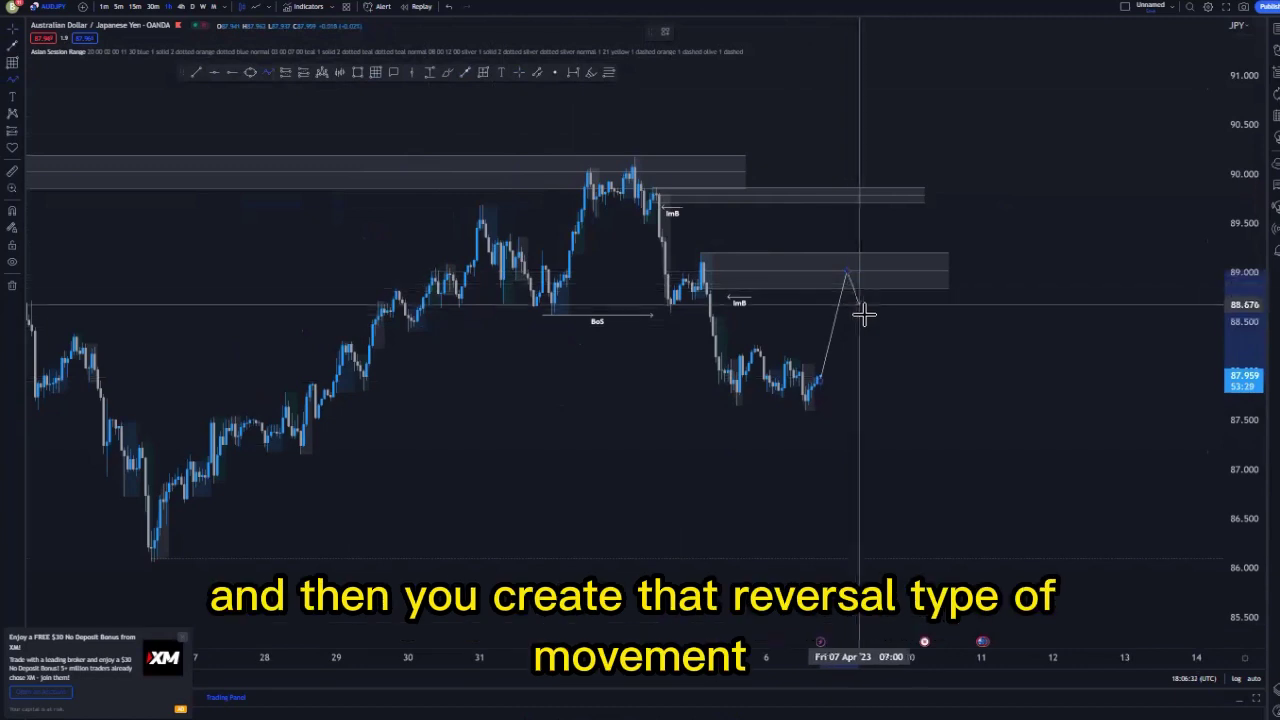
pyautogui.click(876, 258)
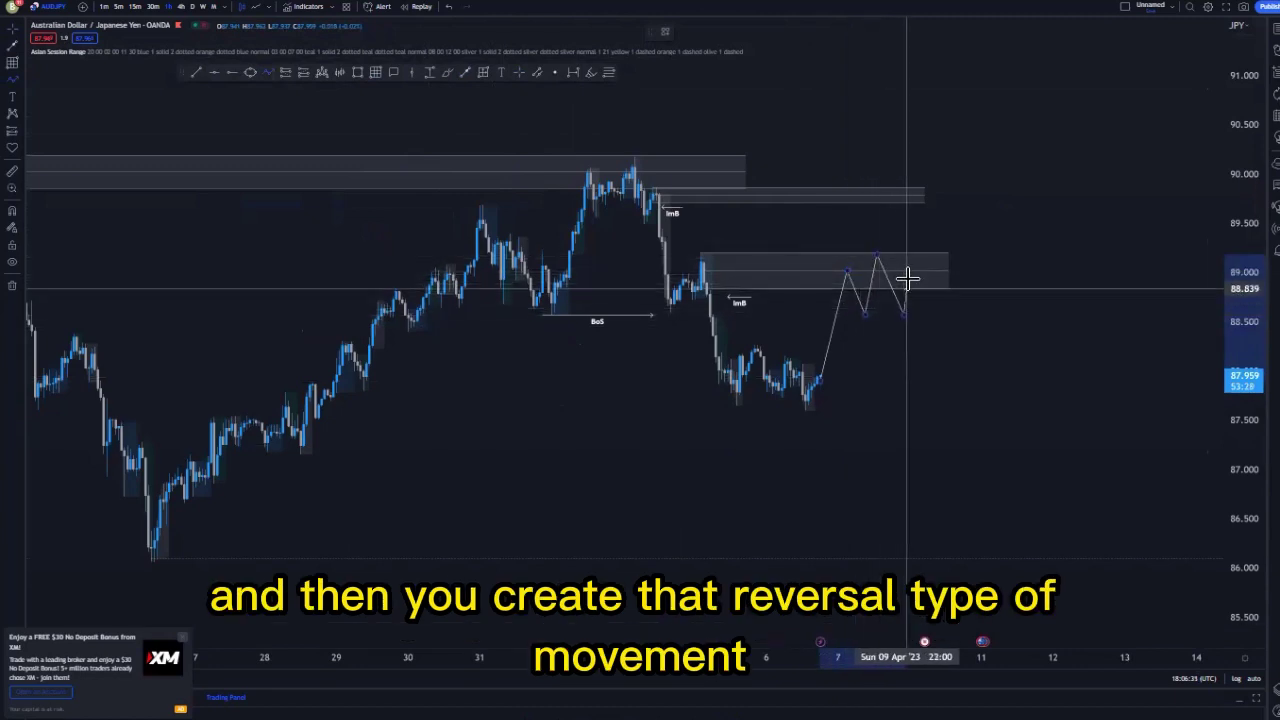
pyautogui.click(908, 279)
pyautogui.doubleClick(1010, 550)
# Mark the projected structure break with a short arrow at about 88.58 and box a small supply area from about 88.98 to 88.87
pyautogui.click(465, 74)
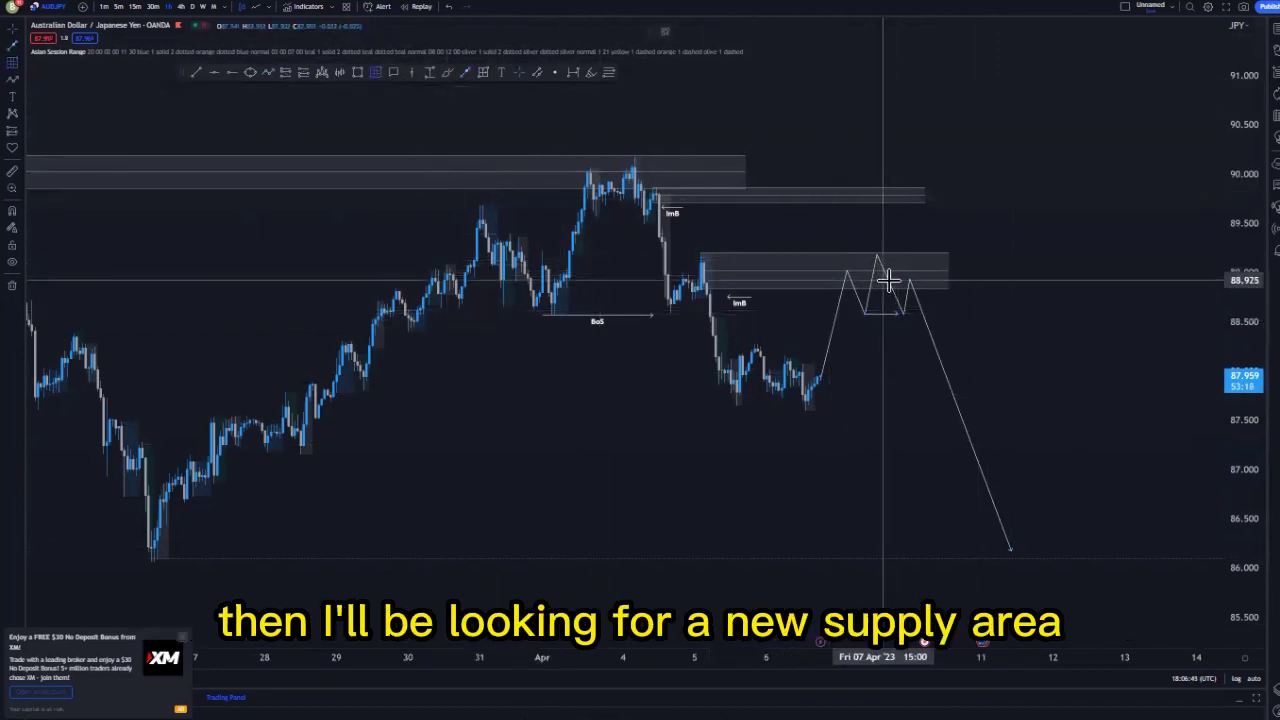
pyautogui.click(887, 272)
pyautogui.click(925, 285)
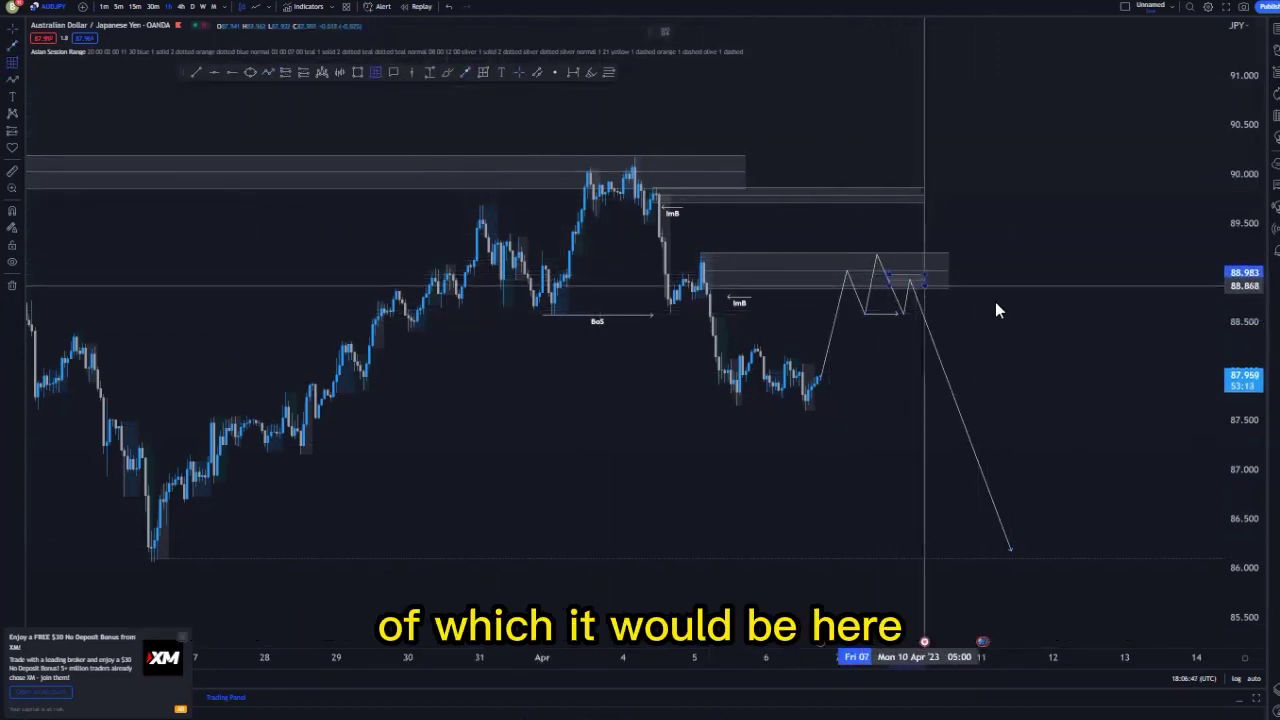
pyautogui.click(1003, 351)
# Draw a long downward arrow from the 4 April supply zone, at about 89.76, to the target low at about 86.09
pyautogui.moveTo(1102, 398); pyautogui.dragTo(910, 406)
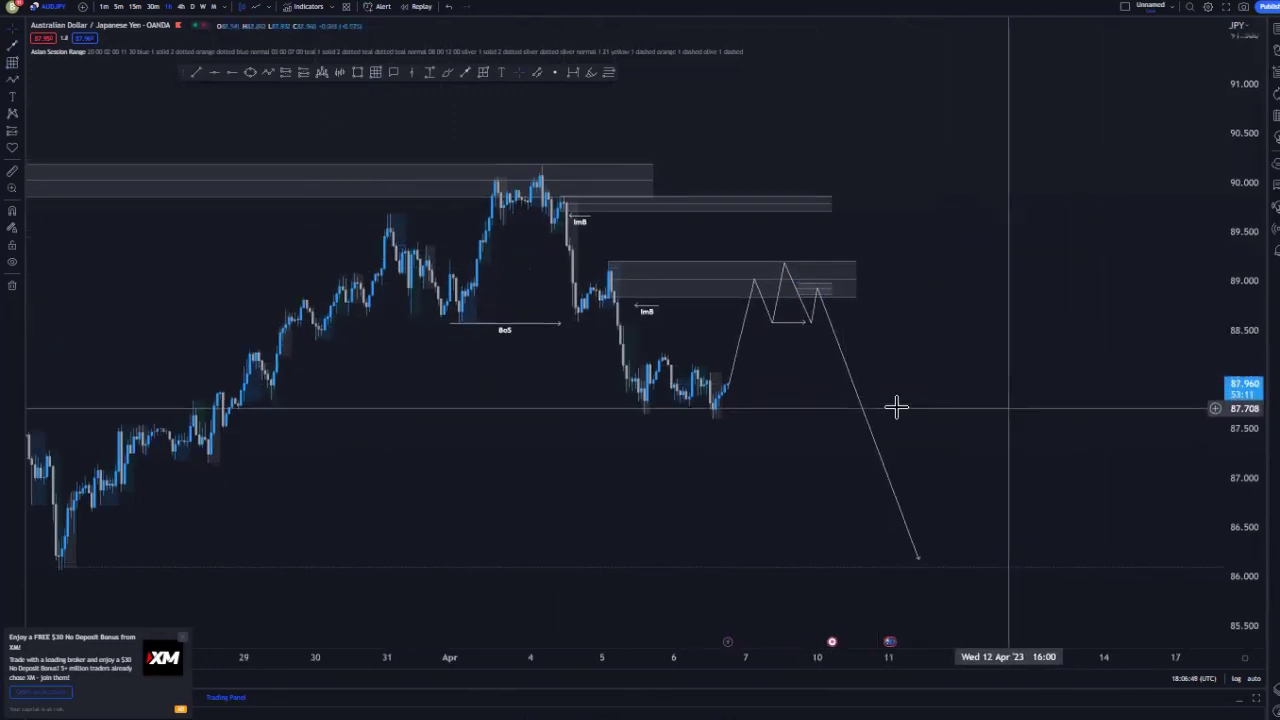
pyautogui.click(465, 72)
pyautogui.click(733, 205)
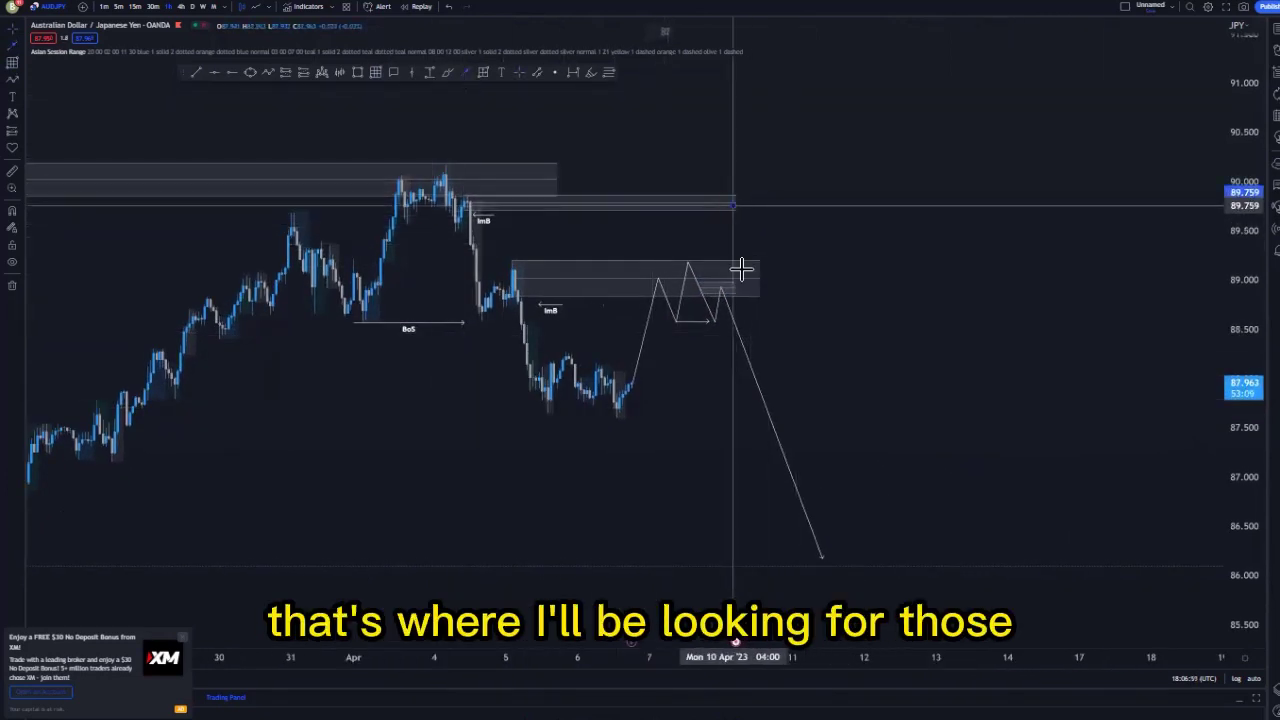
pyautogui.click(858, 563)
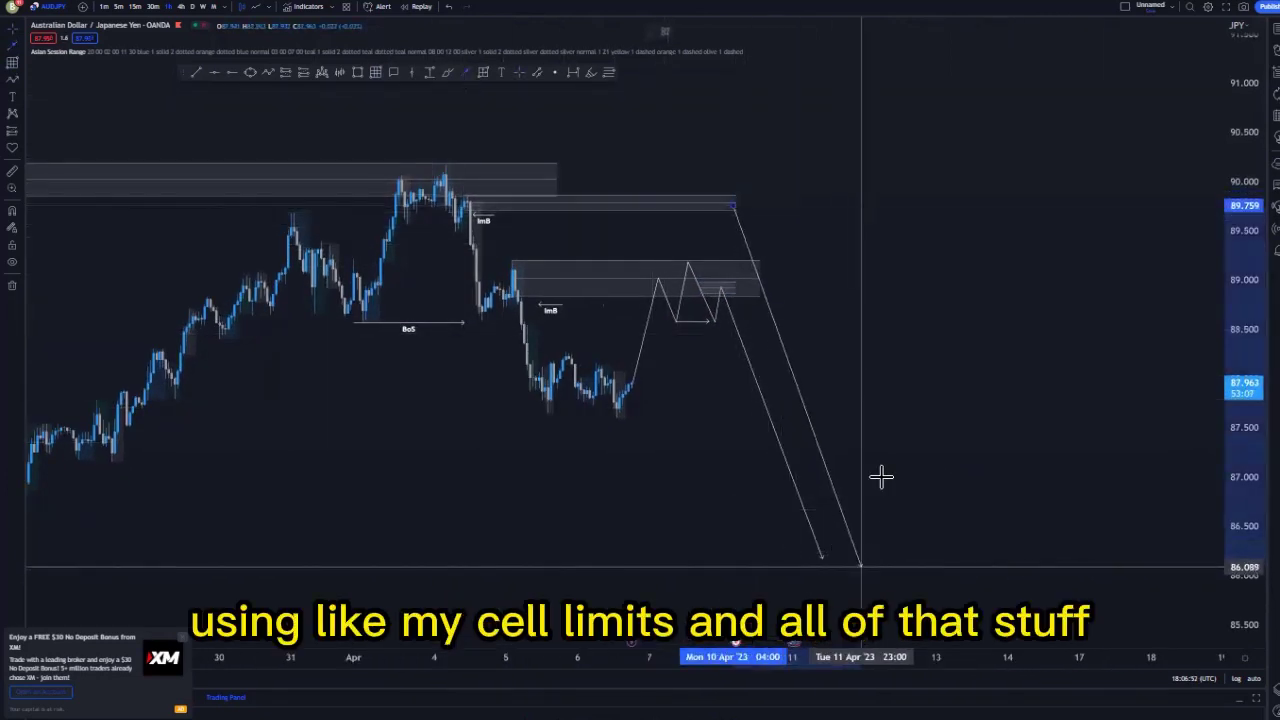
pyautogui.click(732, 208)
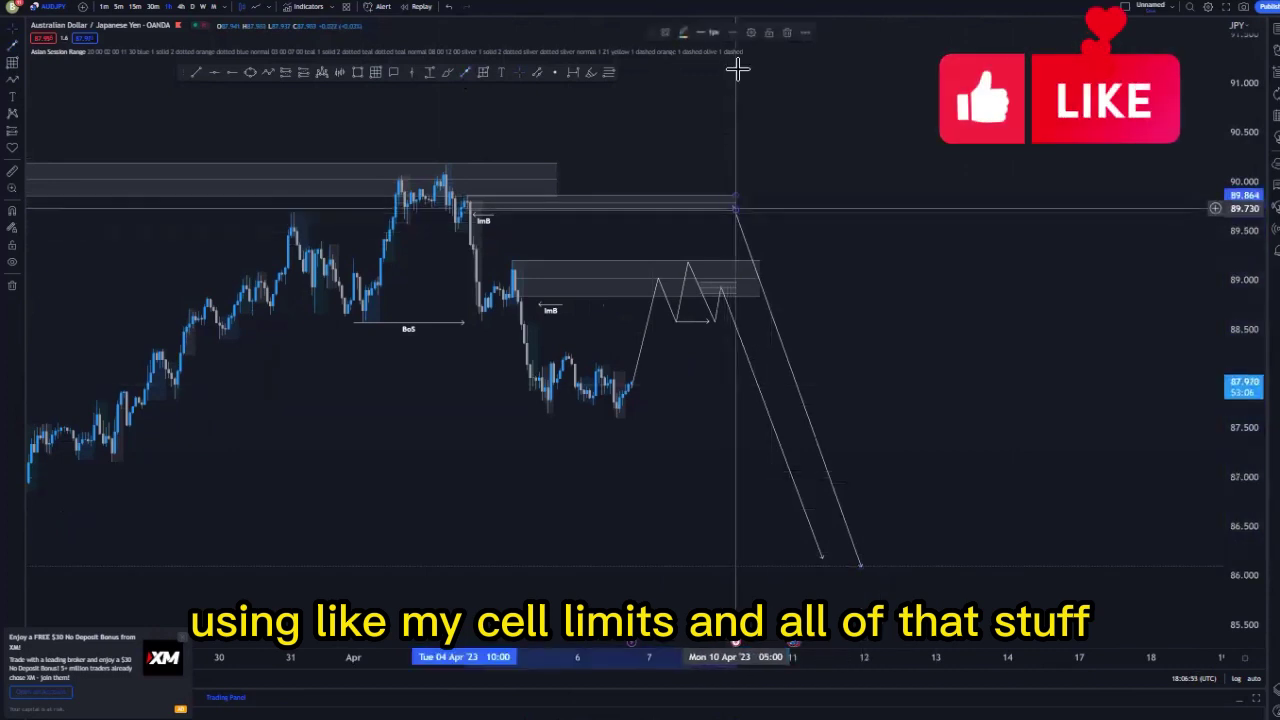
pyautogui.click(788, 35)
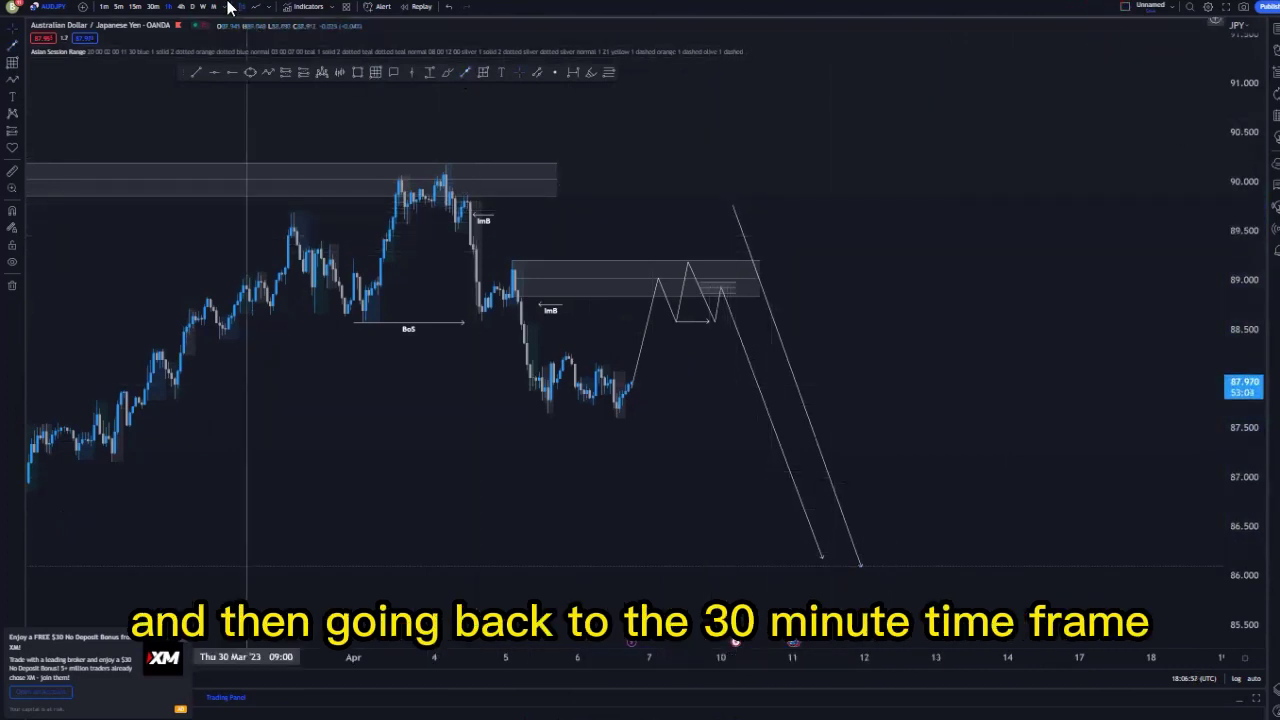
pyautogui.click(450, 6)
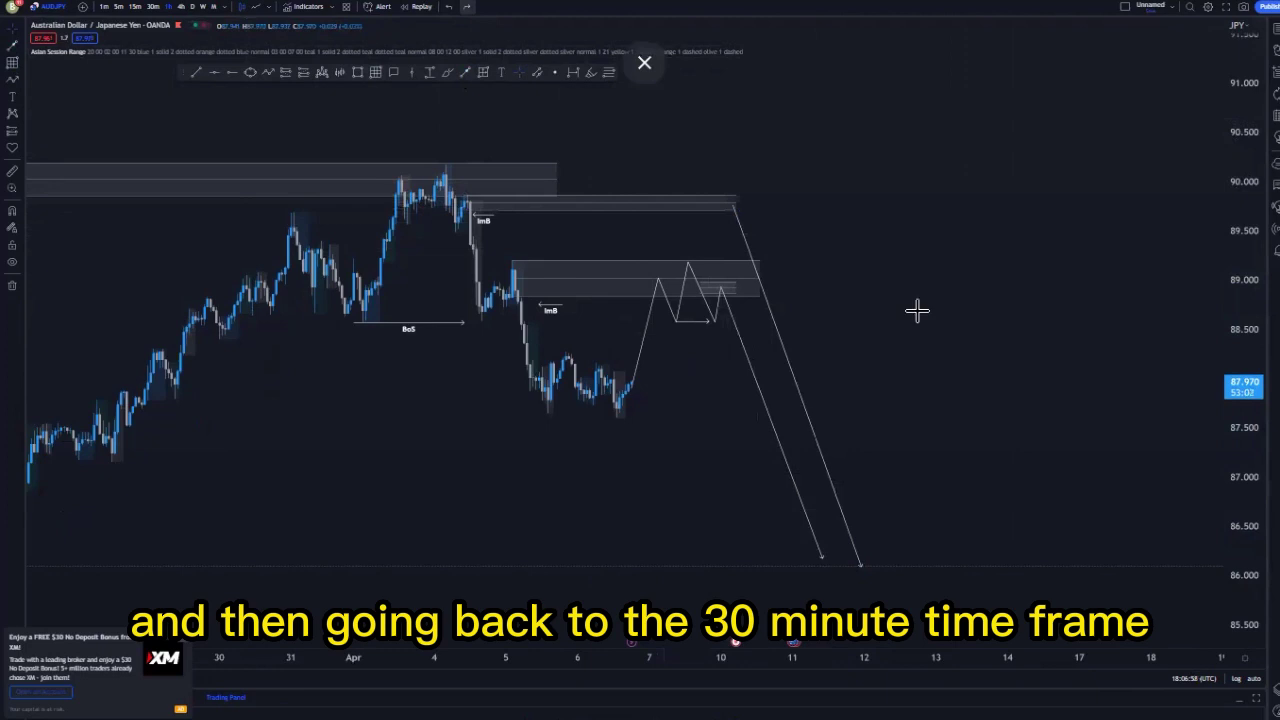
# Switch the chart to the 30-minute timeframe and delete the long downward arrow starting at the 4 April supply zone
pyautogui.click(152, 6)
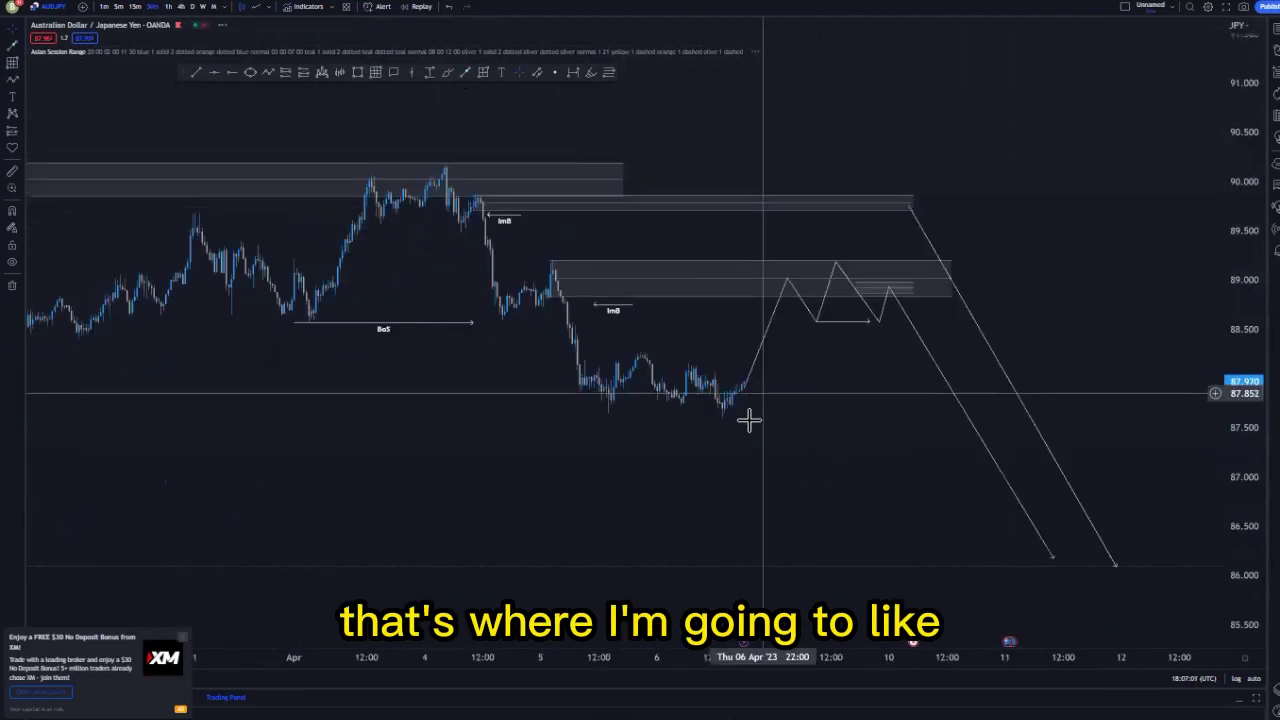
pyautogui.click(963, 301)
pyautogui.click(826, 36)
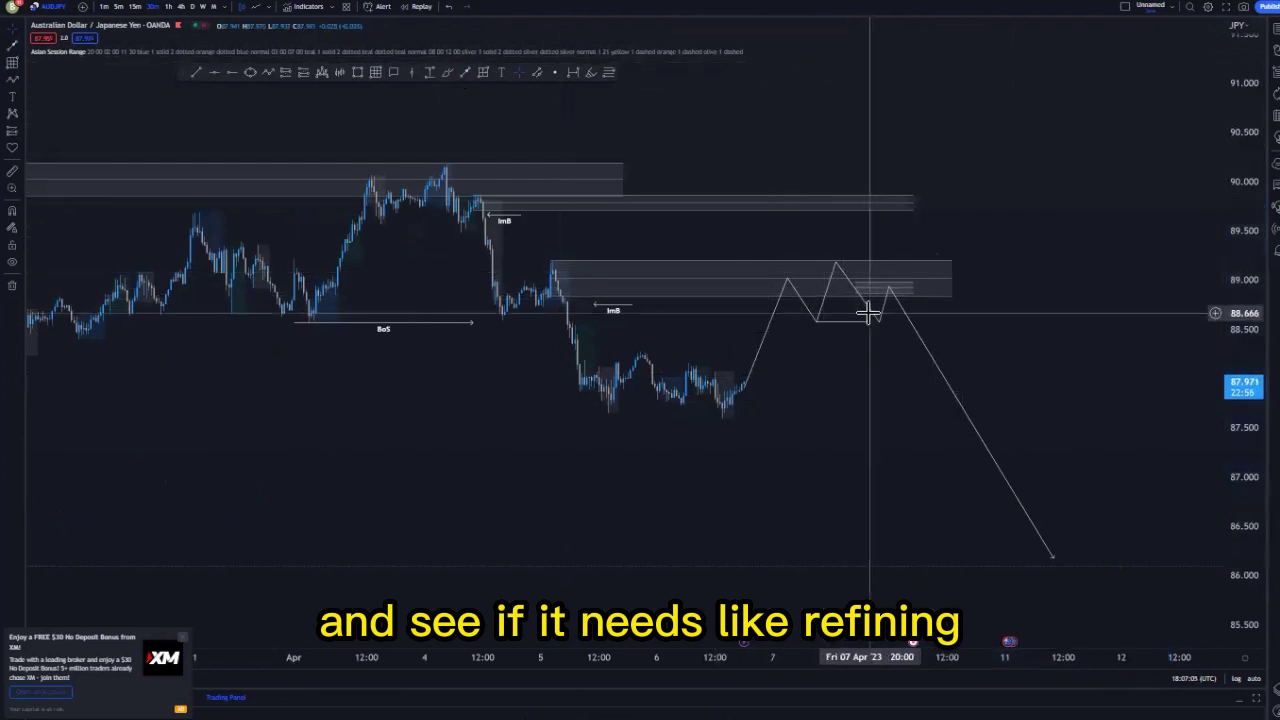
# Refine the 5 April supply zone by raising its lower edge to about 89.05
pyautogui.moveTo(1223, 437); pyautogui.dragTo(1226, 290)
pyautogui.scroll(2, 608, 434)
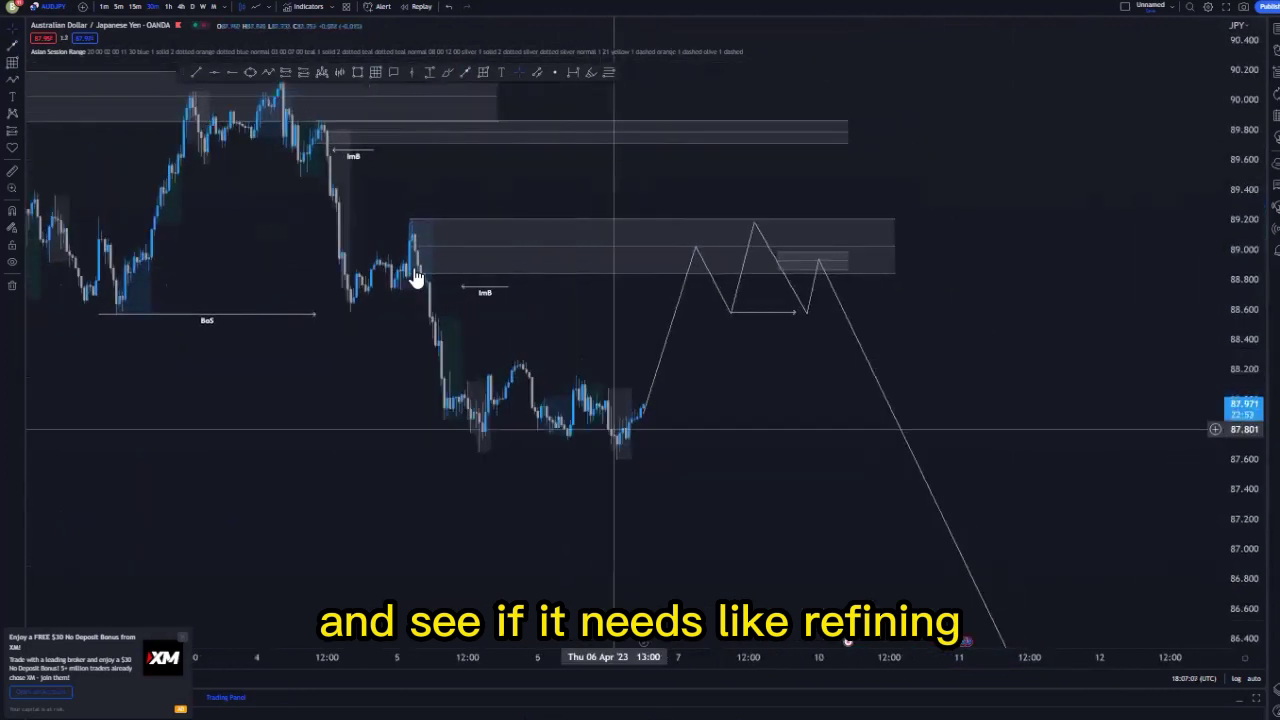
pyautogui.moveTo(410, 268); pyautogui.dragTo(412, 241)
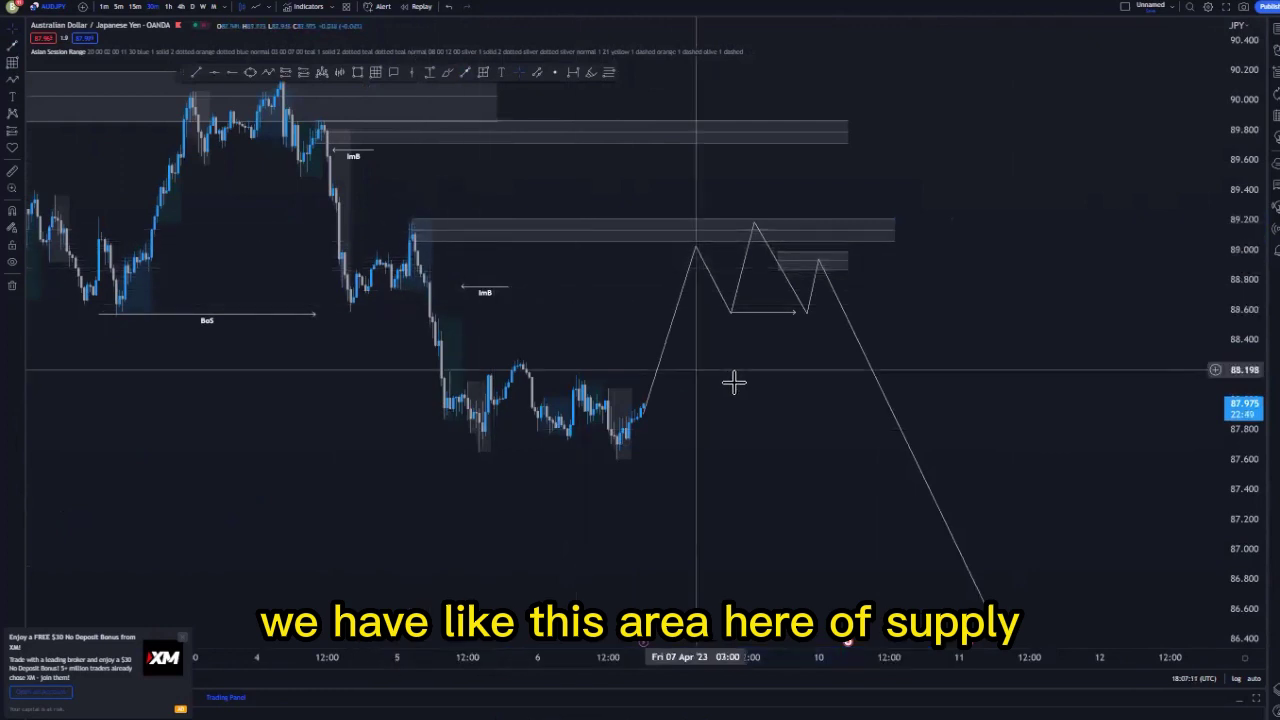
# Delete the projected path, the short arrow beneath it and the small supply box beside it
pyautogui.click(736, 291)
pyautogui.click(783, 30)
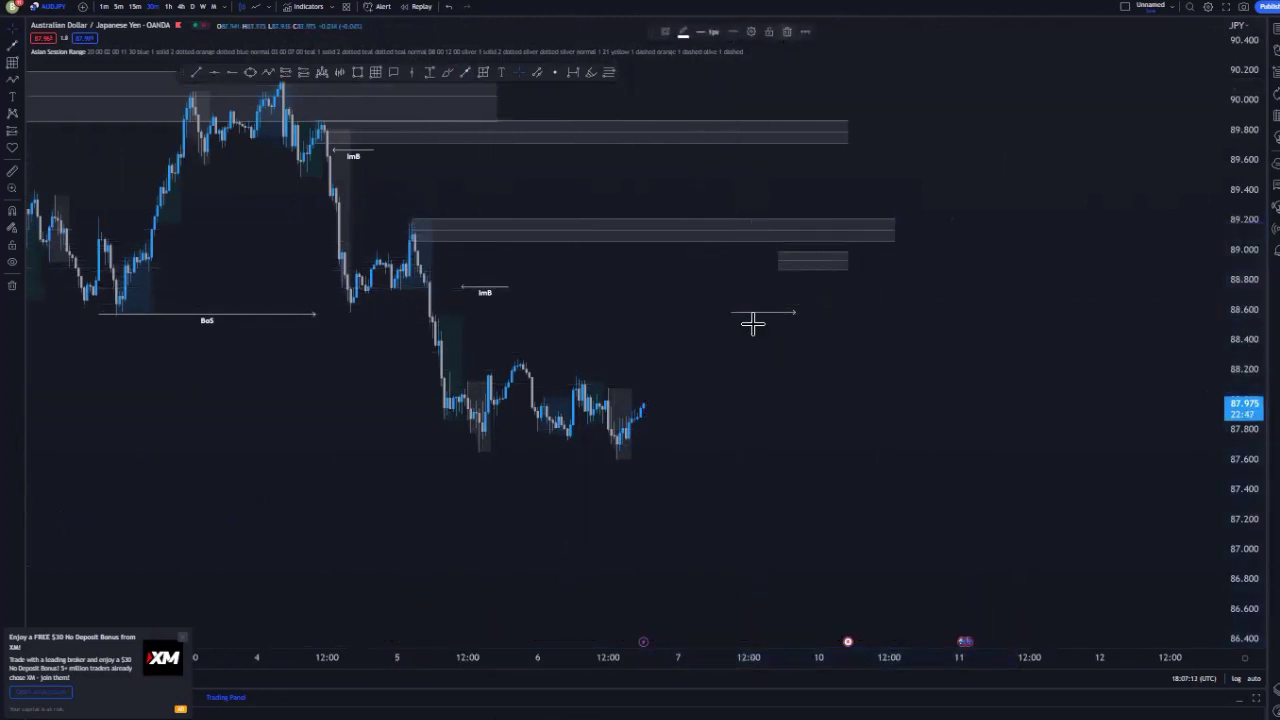
pyautogui.click(766, 312)
pyautogui.click(805, 32)
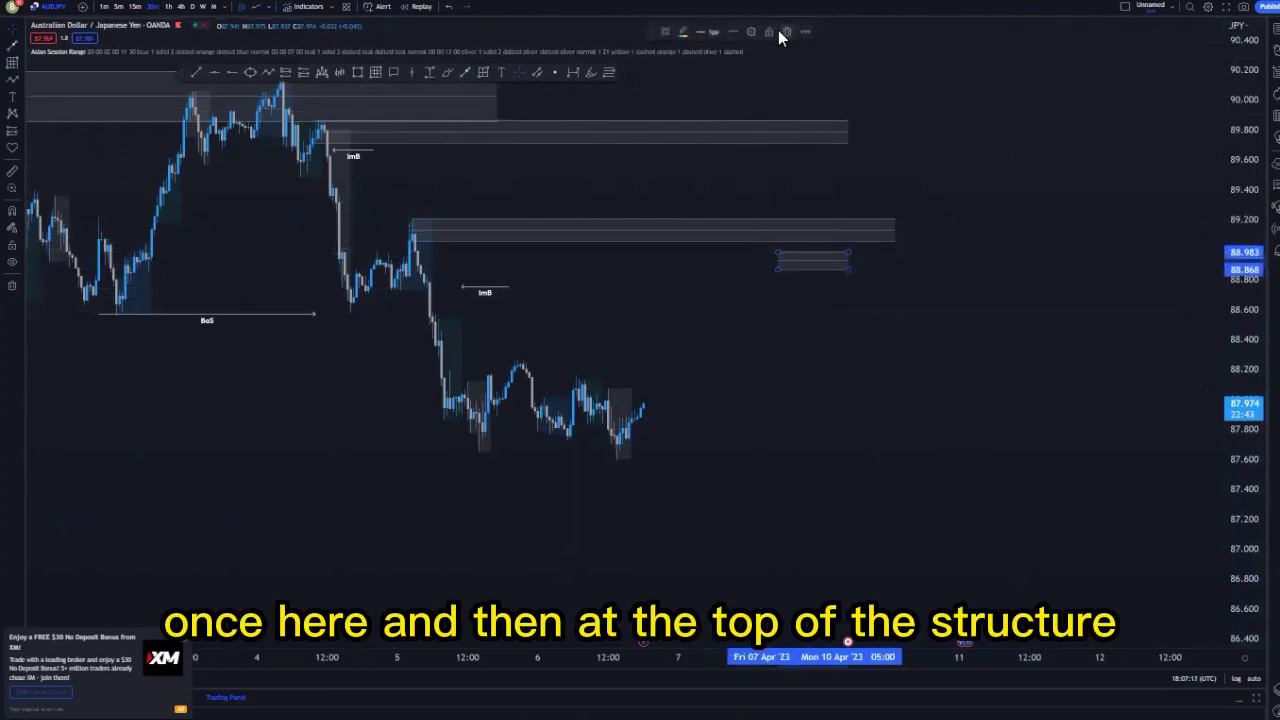
pyautogui.click(782, 33)
# Raise the 4 April supply zone's lower edge to about 89.73 and draw another supply zone beneath it, spanning about 89.45 down to 89.34
pyautogui.moveTo(389, 153); pyautogui.dragTo(447, 211)
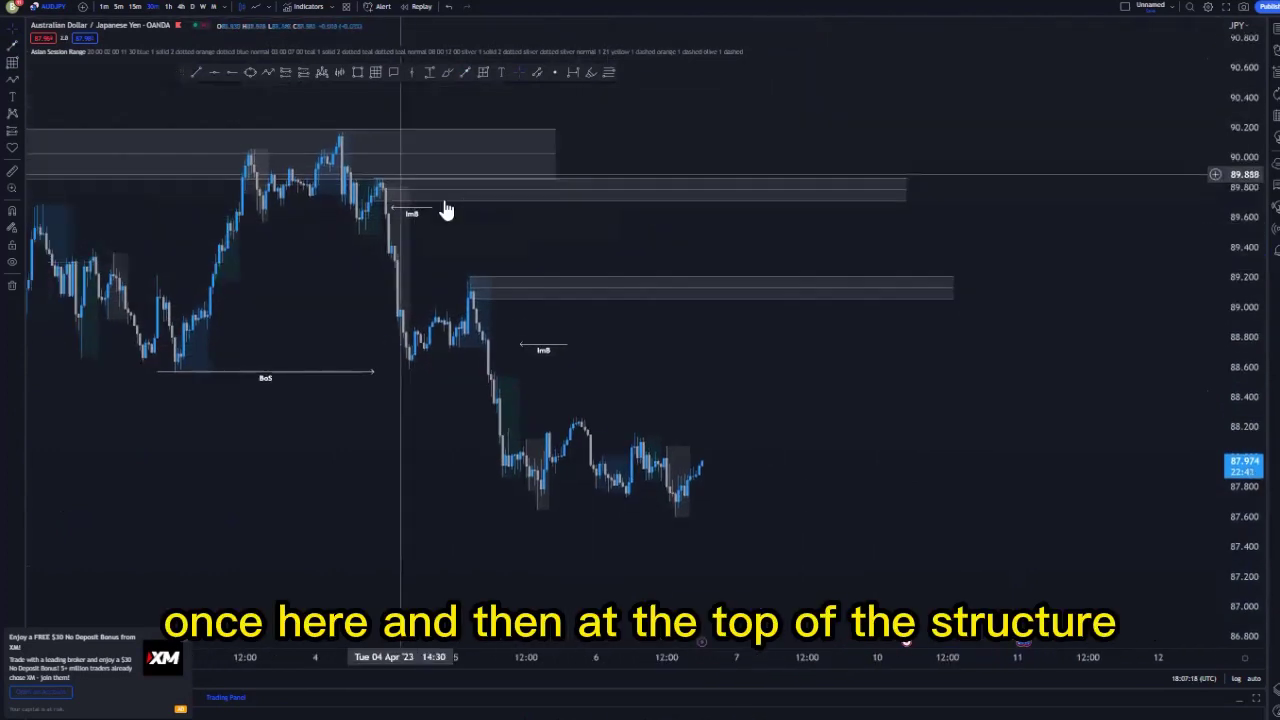
pyautogui.click(382, 198)
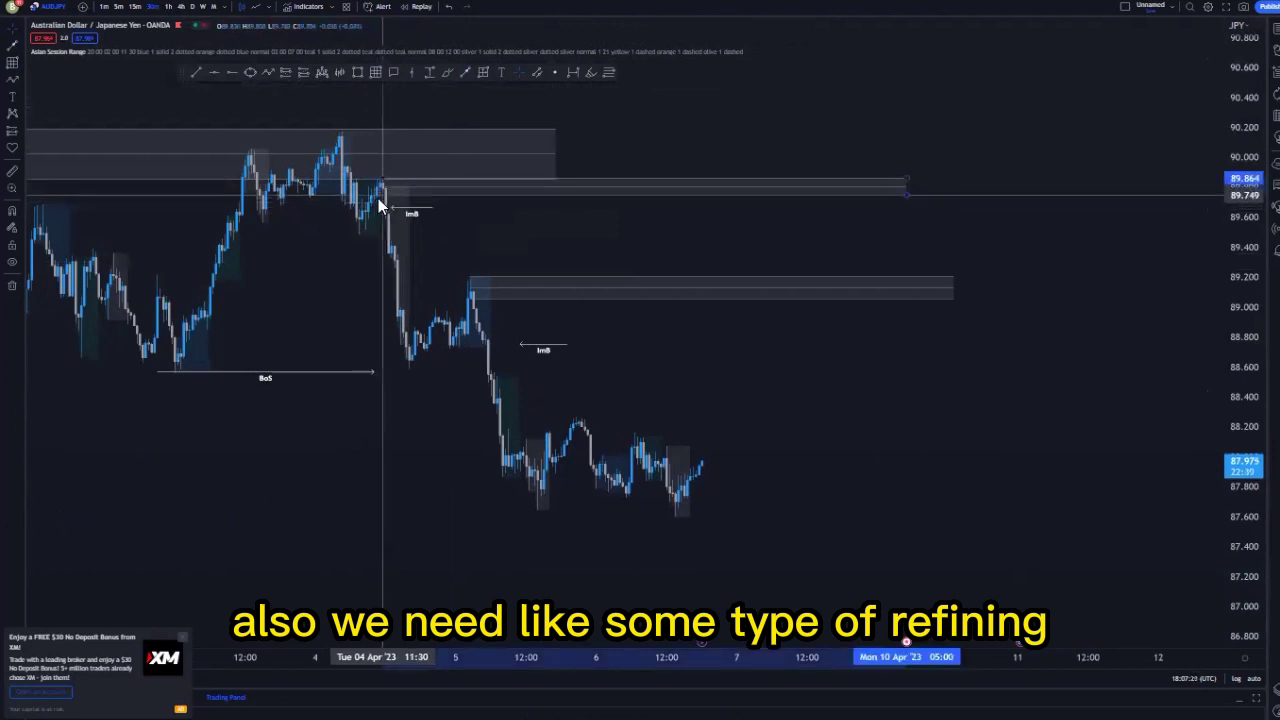
pyautogui.click(377, 72)
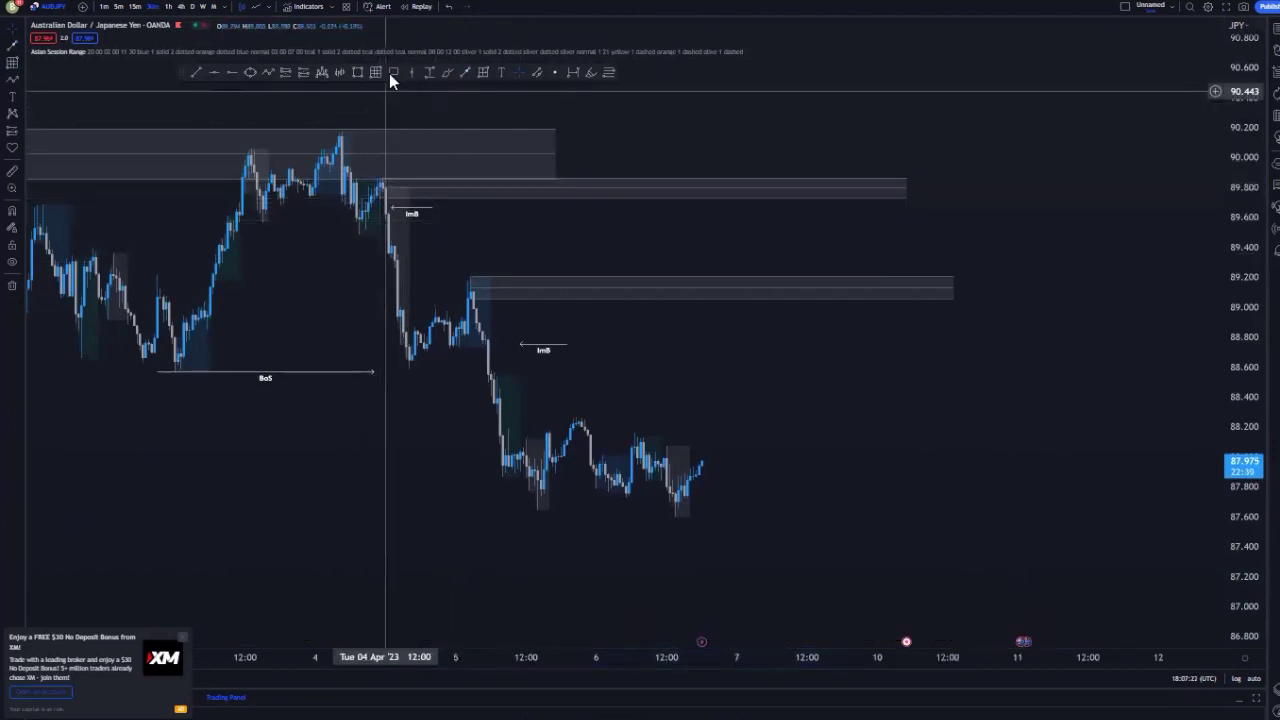
pyautogui.click(391, 241)
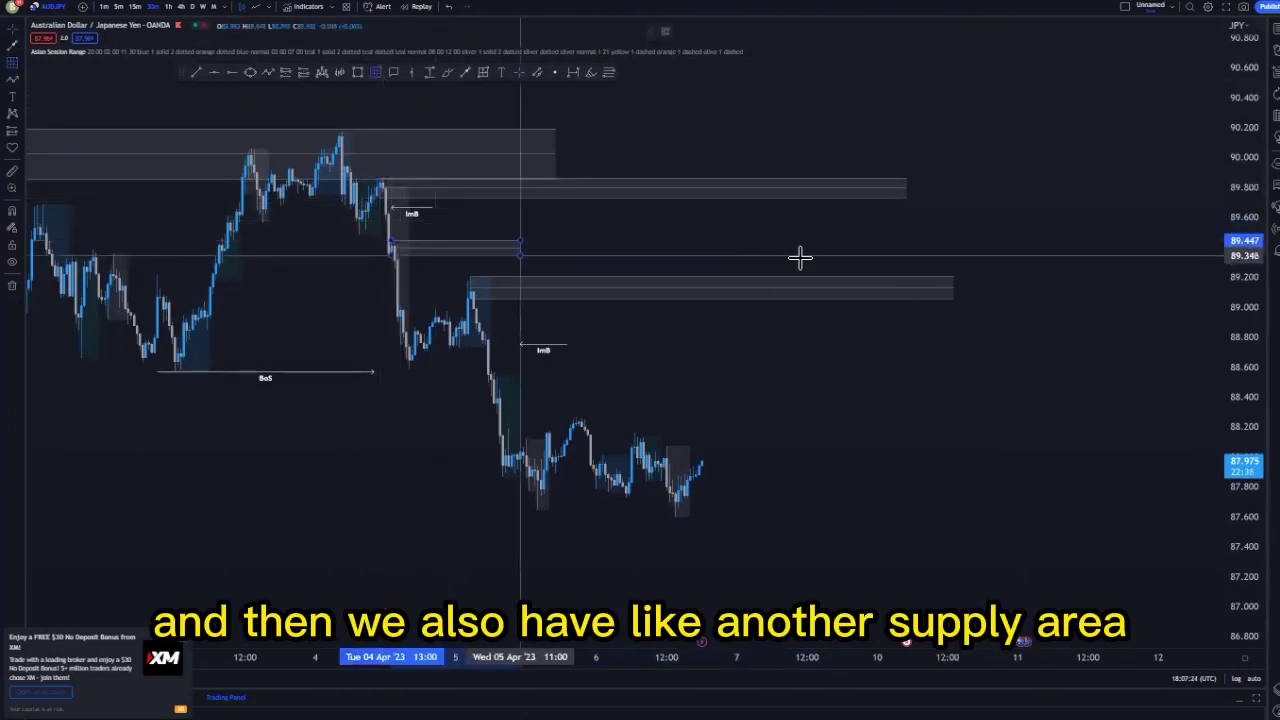
pyautogui.click(1034, 257)
# Draw a zigzag entry path from about 88.75 into the 5 April supply zone, peaking at about 89.2 and ending at about 88.66
pyautogui.moveTo(457, 403); pyautogui.dragTo(955, 347)
pyautogui.scroll(-1, 660, 315)
pyautogui.moveTo(700, 315); pyautogui.dragTo(516, 262)
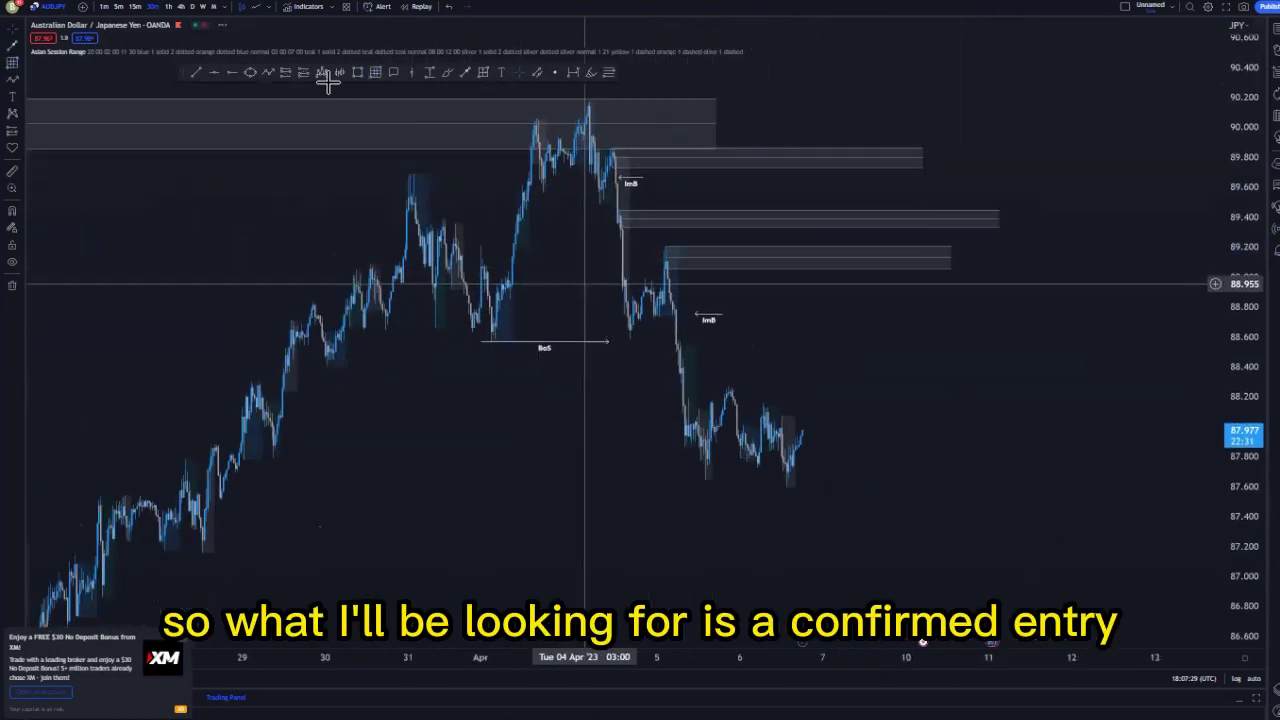
pyautogui.click(268, 72)
pyautogui.click(716, 291)
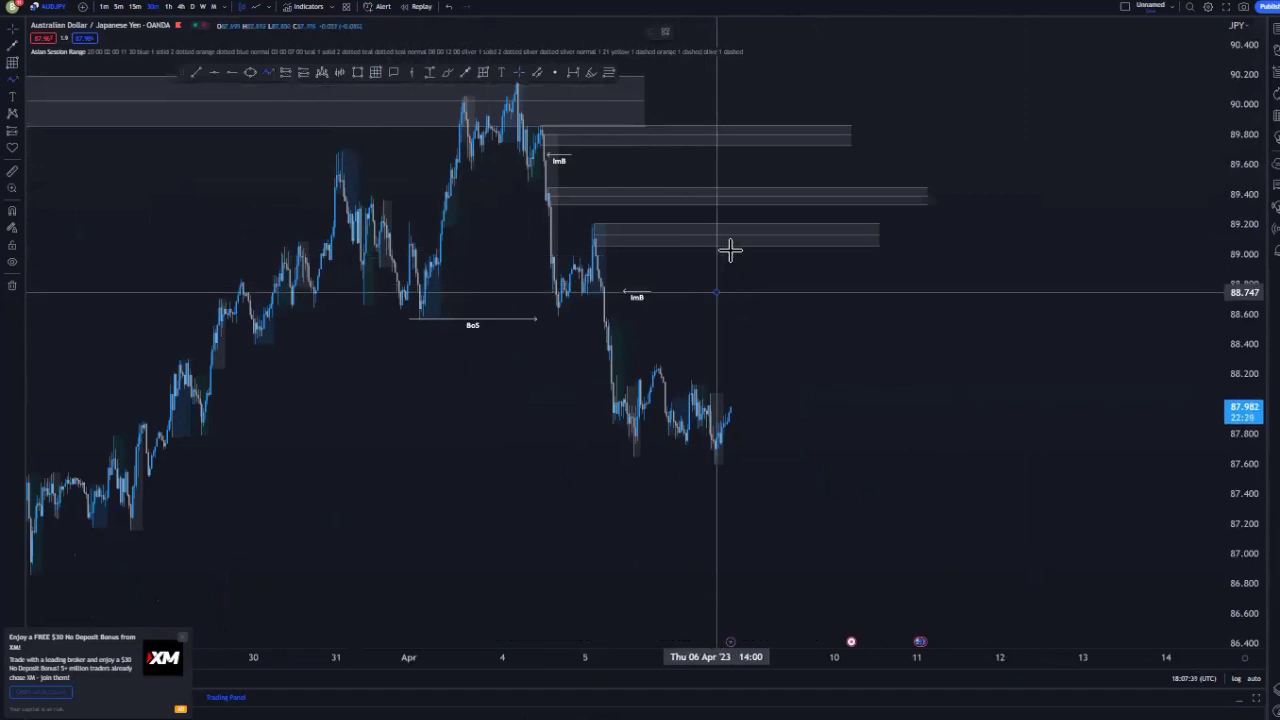
pyautogui.click(735, 234)
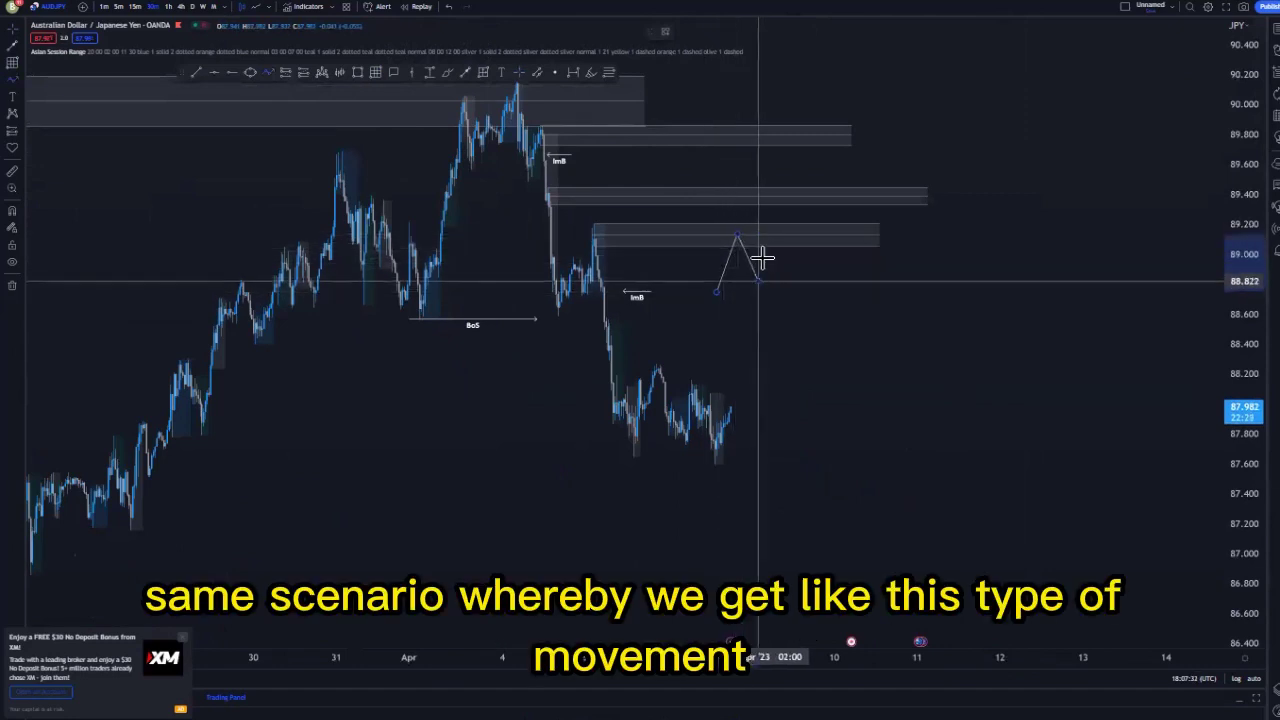
pyautogui.click(771, 222)
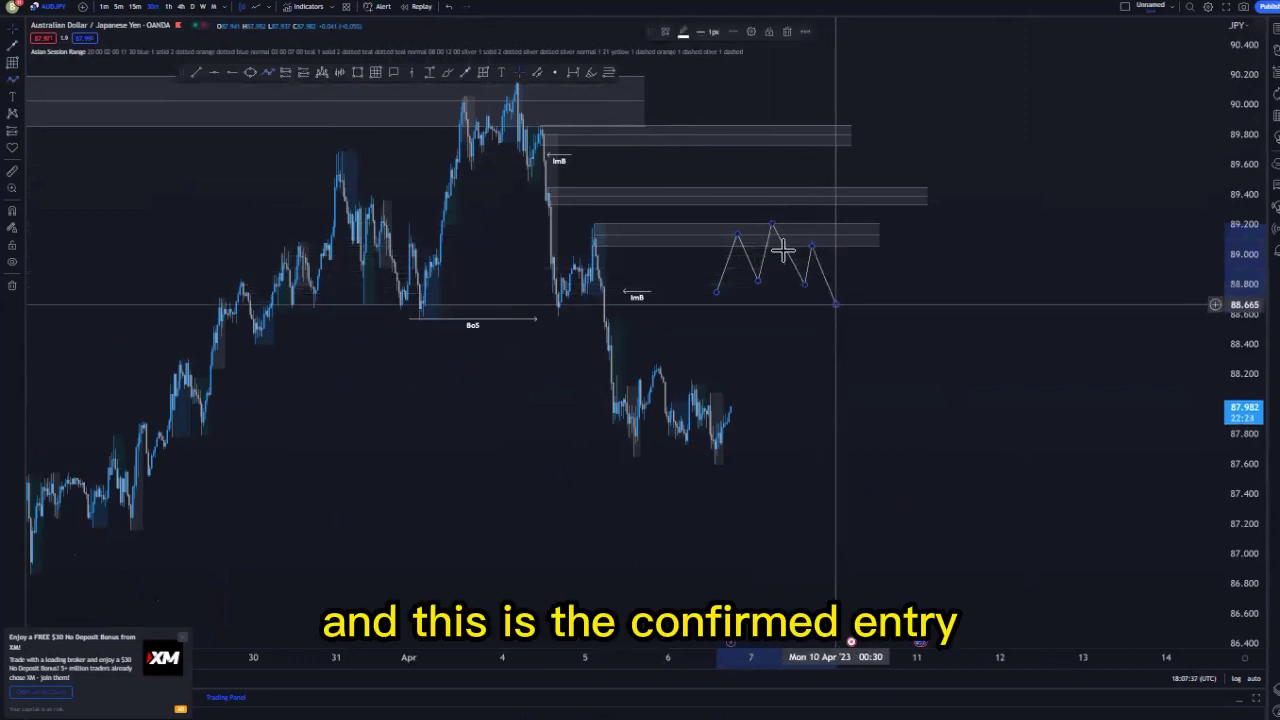
# Clone the zigzag entry path and place the copy at the middle supply zone, peaking at about 89.44
pyautogui.rightClick(785, 251)
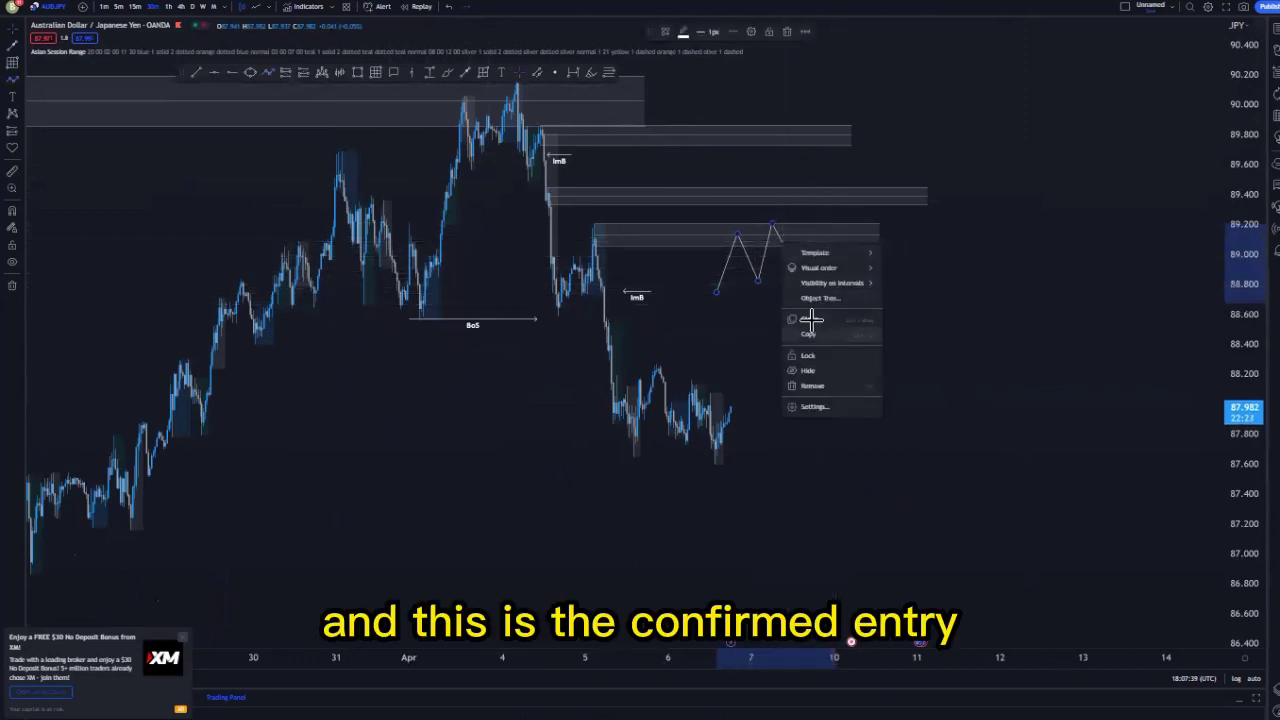
pyautogui.press('Escape')
pyautogui.rightClick(799, 283)
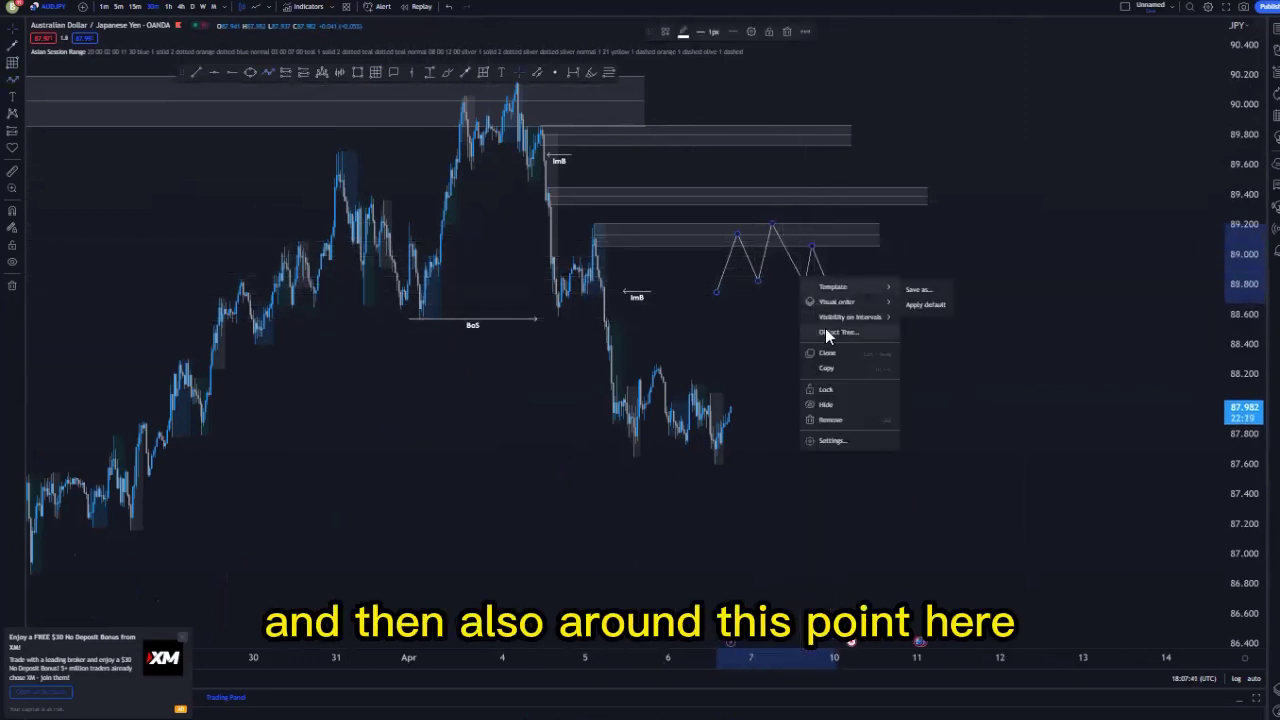
pyautogui.click(825, 351)
pyautogui.moveTo(790, 245); pyautogui.dragTo(891, 218)
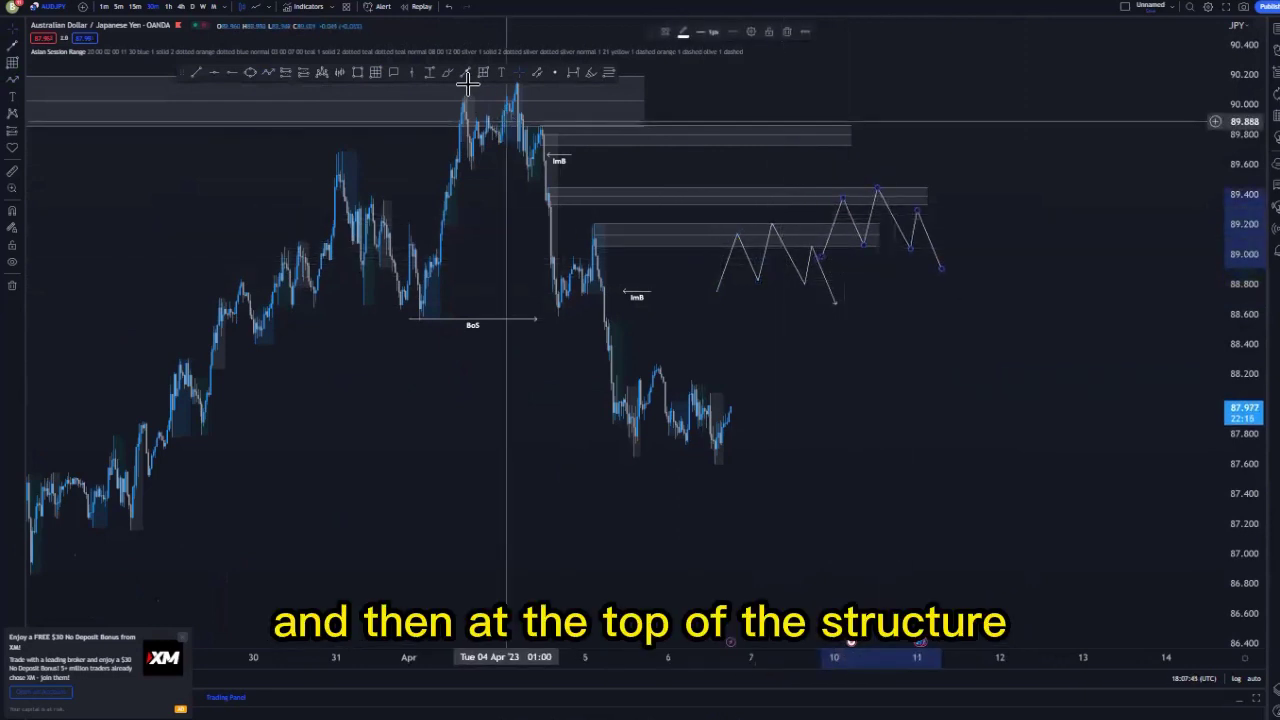
# Draw a long downward arrow from the uppermost narrow supply zone, at about 89.8, to about 87.1, leaving it without text
pyautogui.click(848, 131)
pyautogui.click(948, 540)
pyautogui.click(785, 505)
pyautogui.doubleClick(923, 457)
pyautogui.scroll(-4, 921, 455)
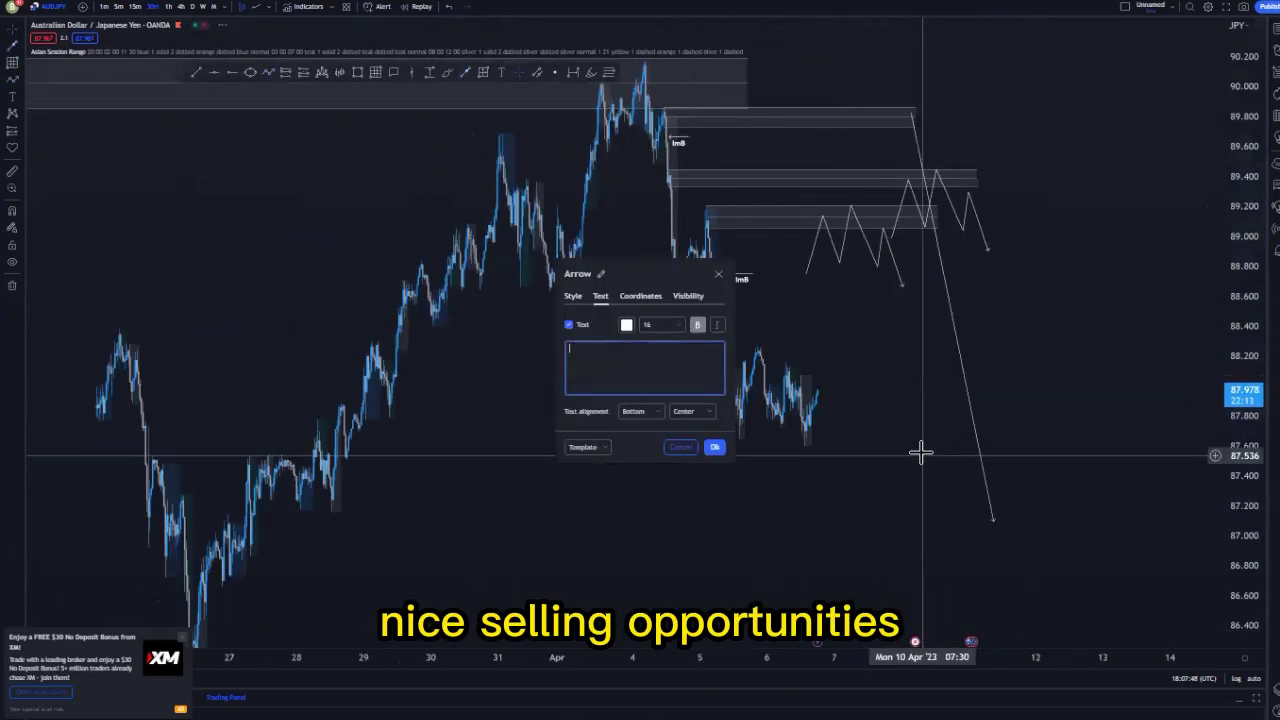
pyautogui.click(677, 447)
pyautogui.click(680, 447)
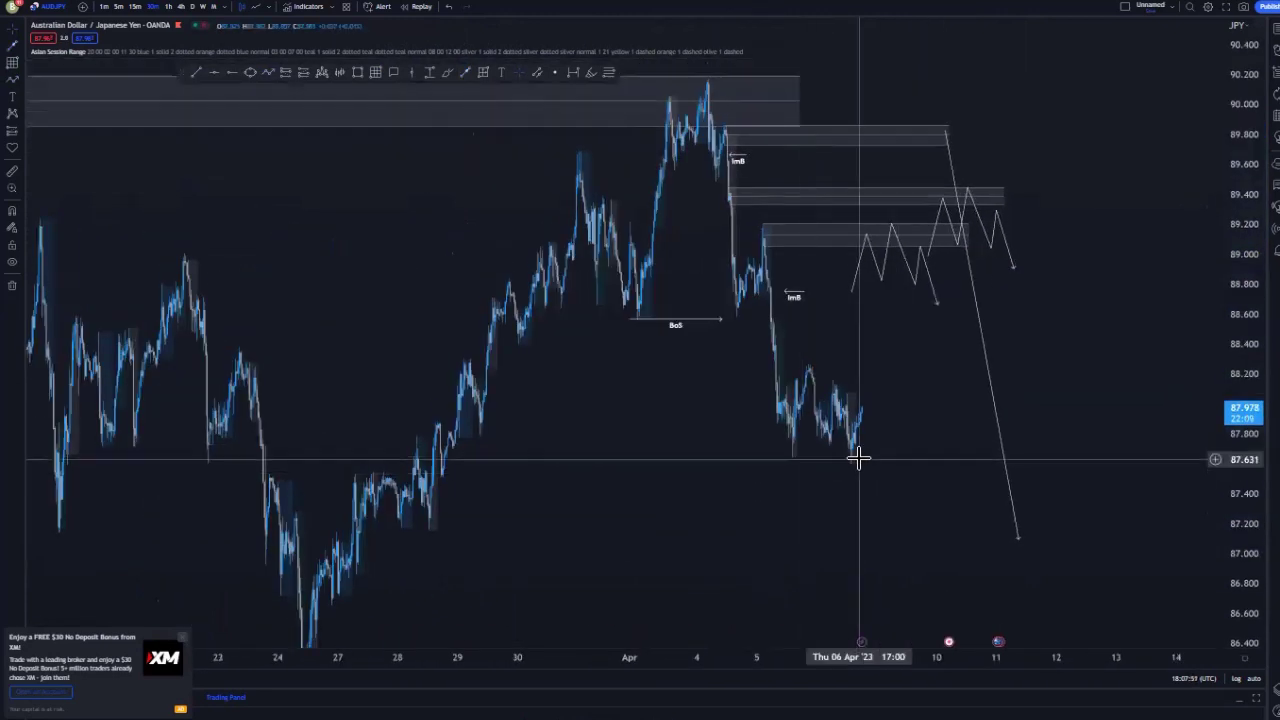